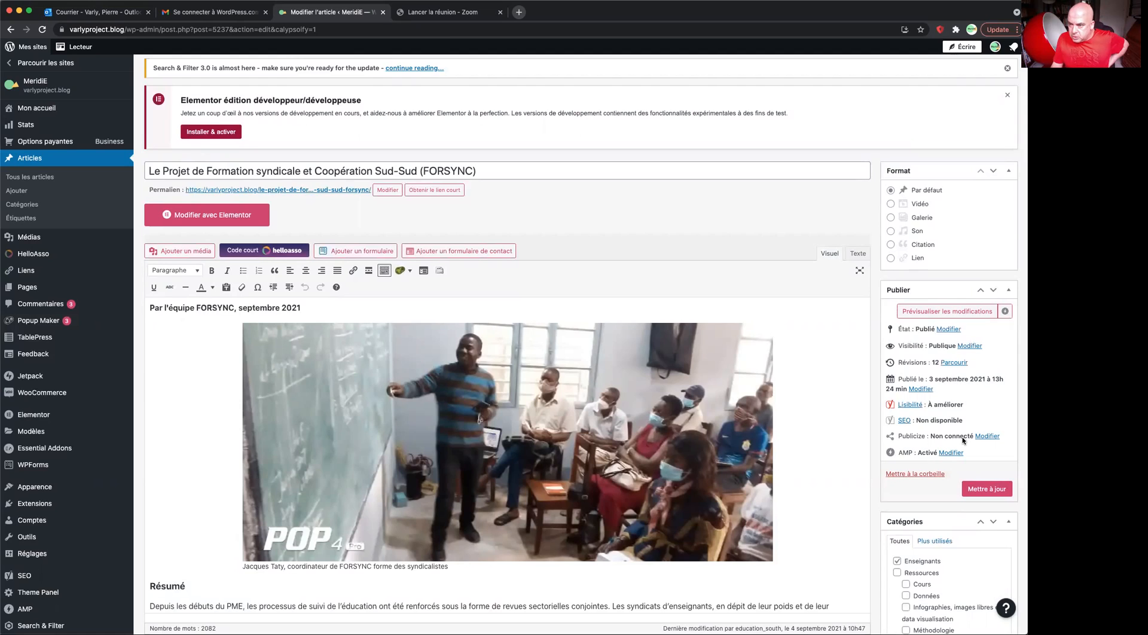
Review the FORSYNC article's category list, tags, publishing settings and opening text.
scroll(963, 440, "down", 5)
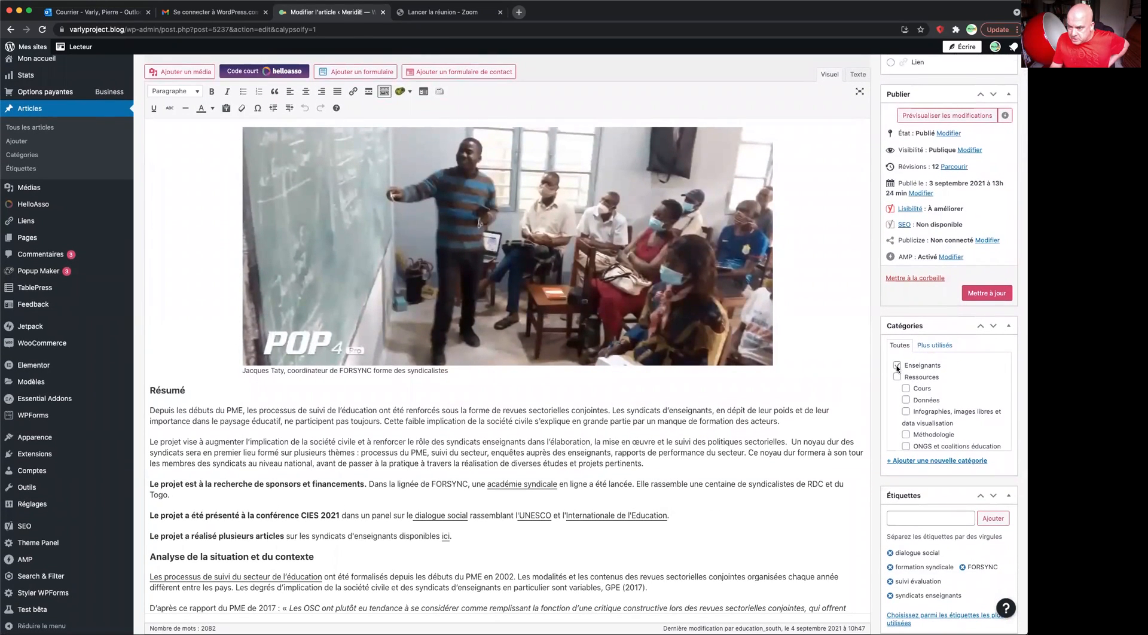
left_click(897, 366)
scroll(658, 471, "up", 3)
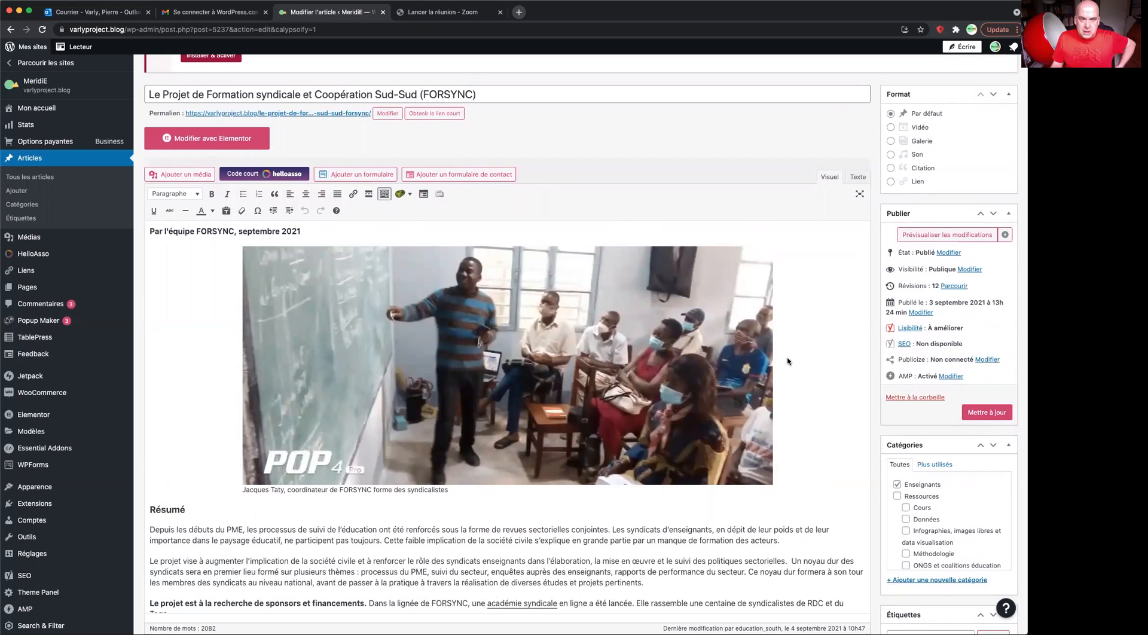
scroll(980, 491, "down", 5)
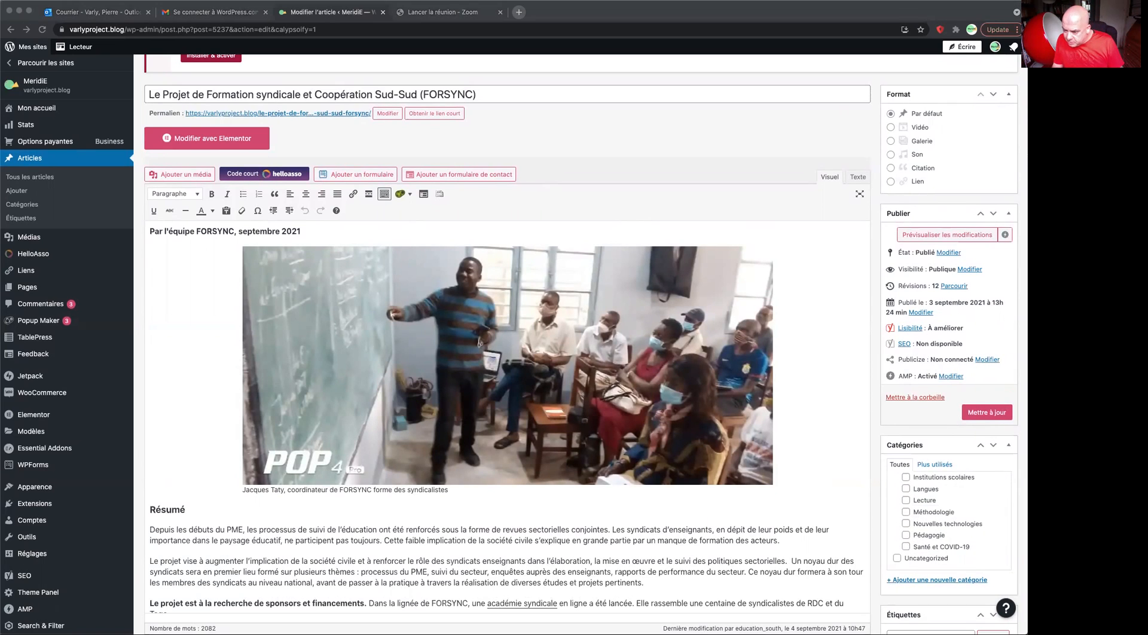
scroll(962, 557, "down", 5)
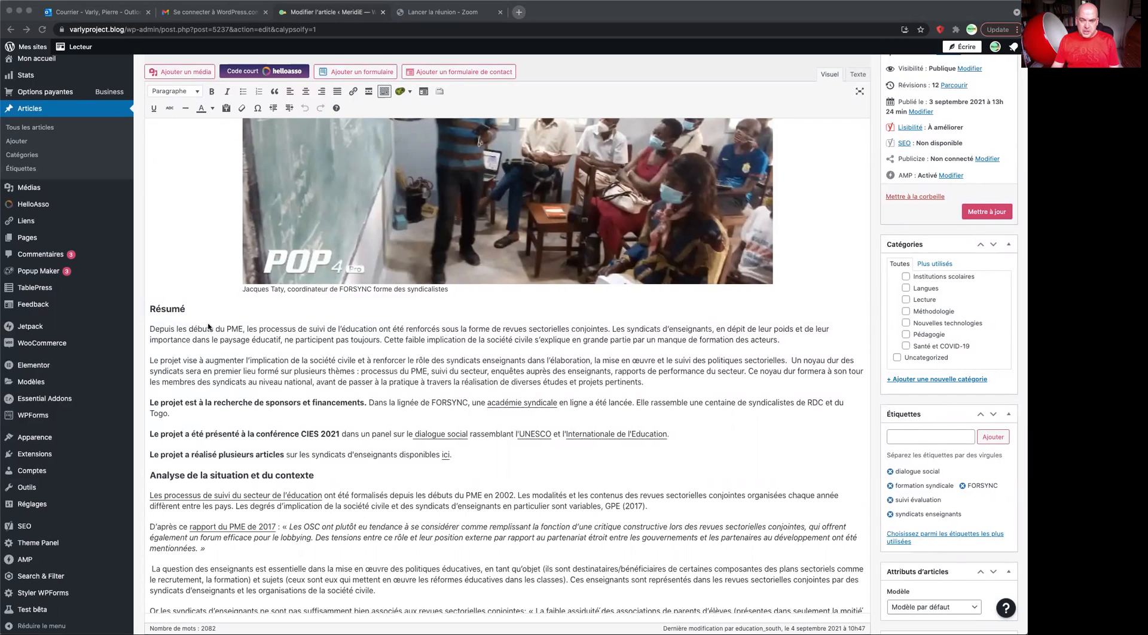
scroll(548, 420, "up", 2)
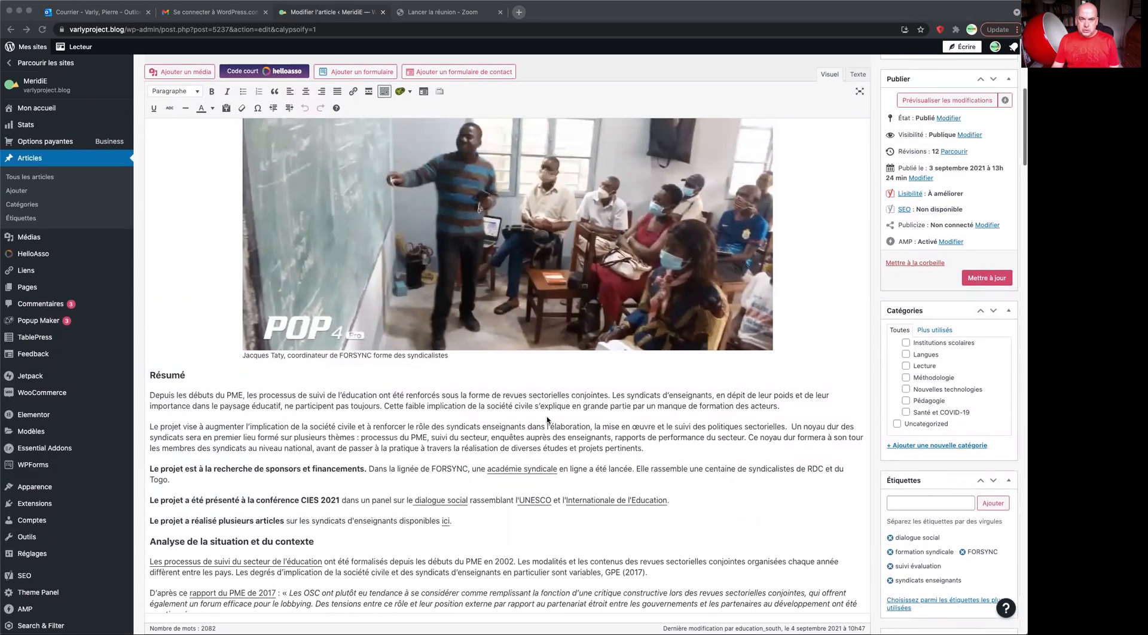
scroll(548, 420, "up", 5)
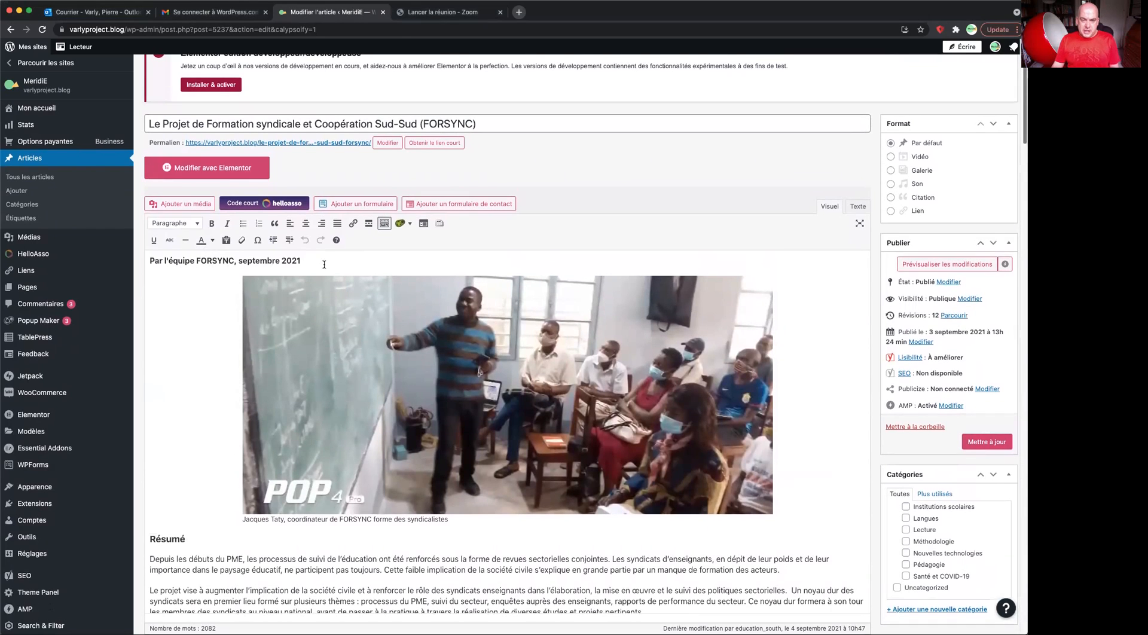
Move the byline "Par l'équipe FORSYNC, septembre 2021" from above the first photo to a new line at the end of the article.
left_click_drag(324, 264, 150, 262)
key("super+c")
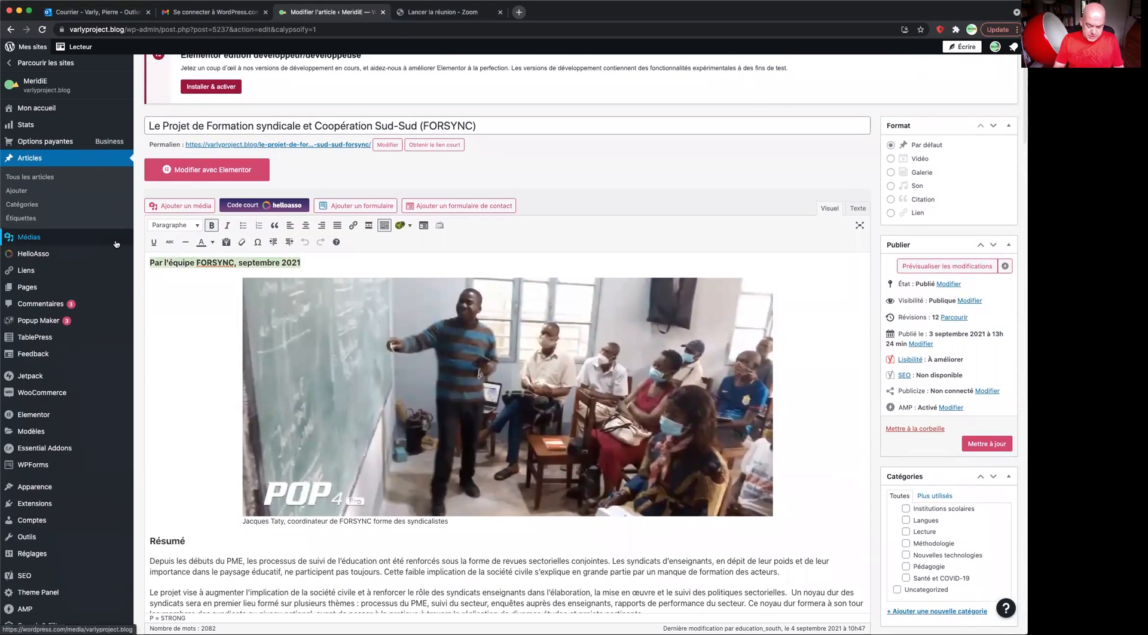
key("BackSpace")
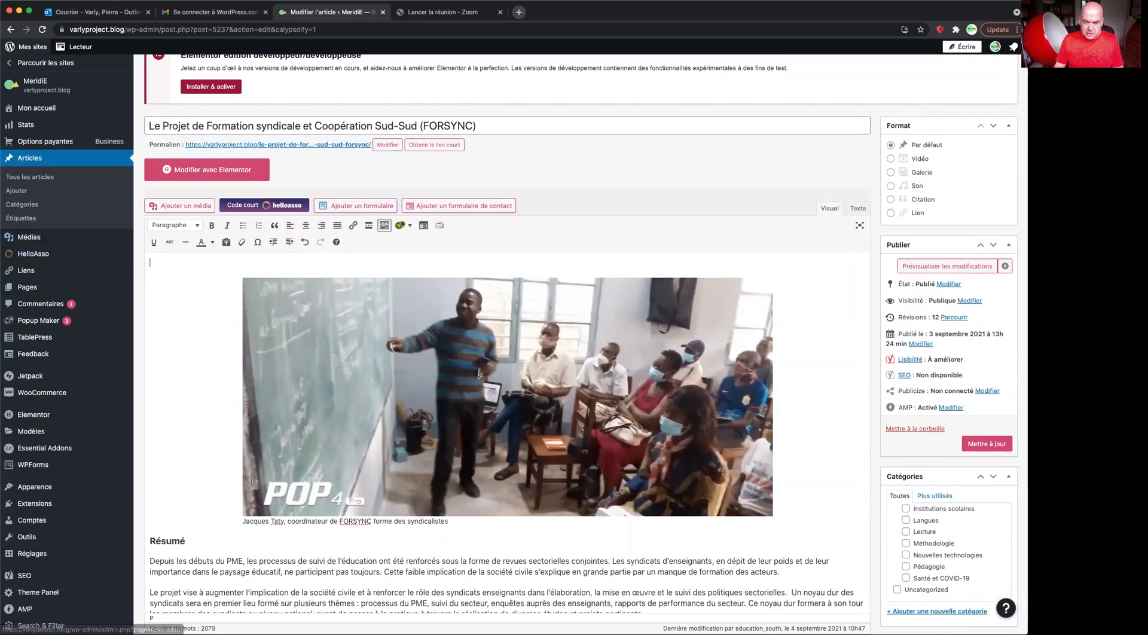
scroll(267, 495, "down", 10)
scroll(267, 495, "down", 15)
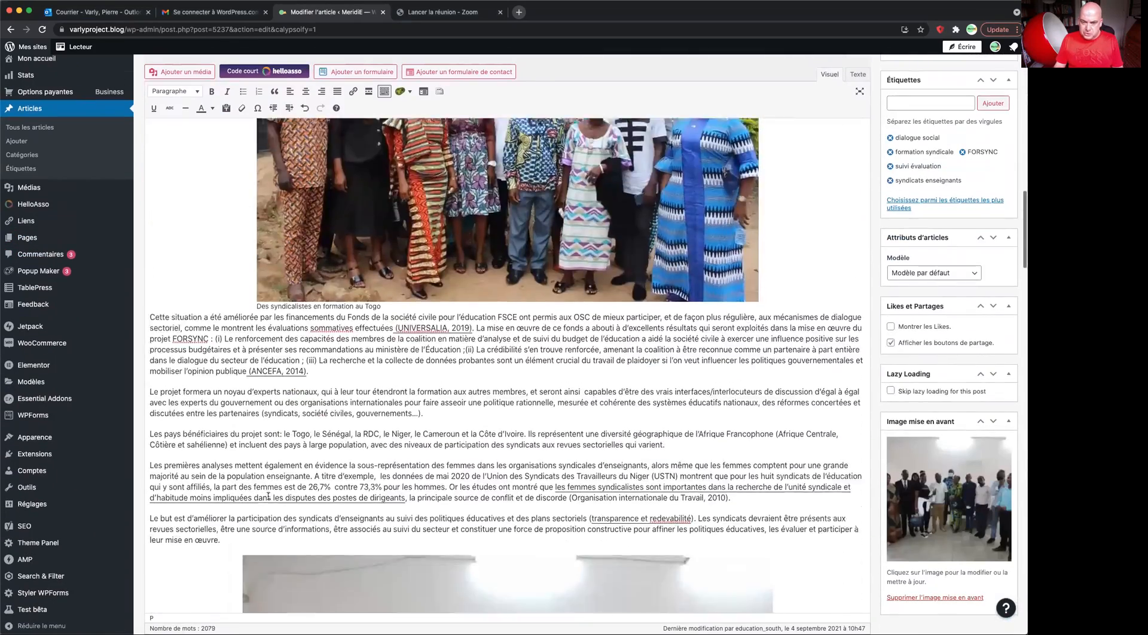
scroll(269, 499, "down", 15)
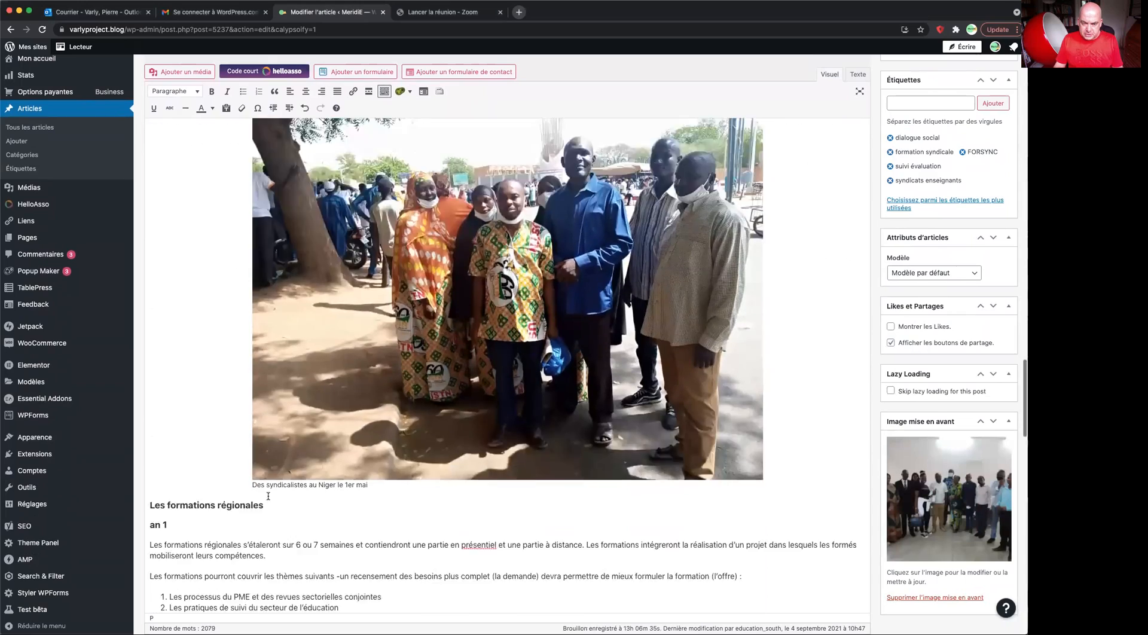
scroll(268, 497, "down", 5)
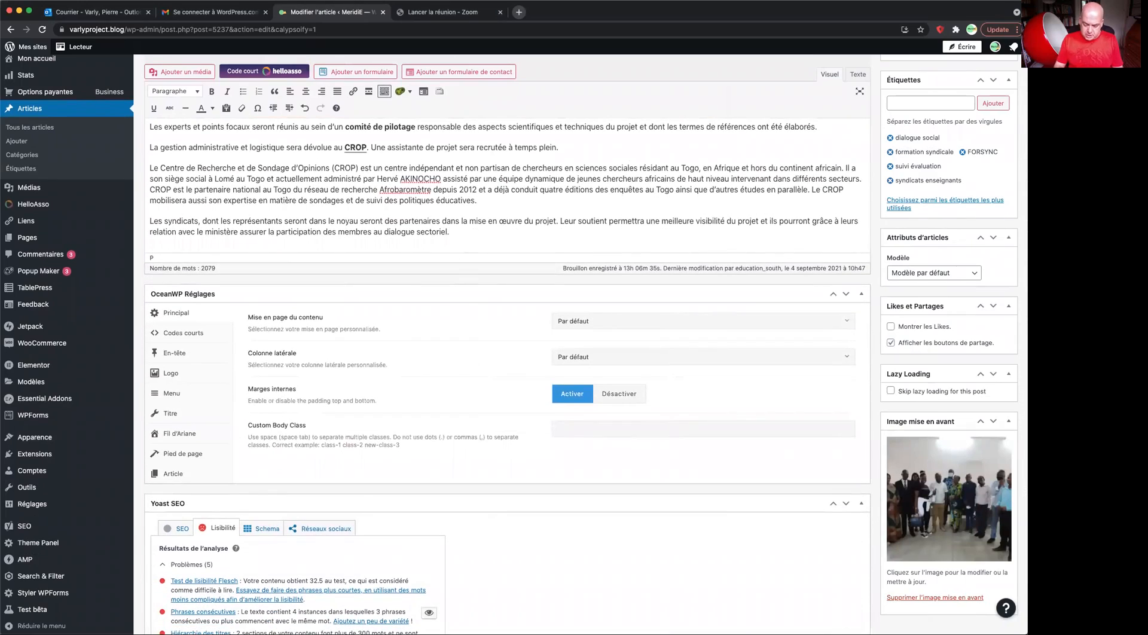
key("Return")
key("super+v")
Set the article's Yoast SEO focus keyphrase (Requête cible) to "formation syndicale enseignants".
scroll(507, 335, "up", 20)
scroll(507, 365, "up", 15)
scroll(507, 364, "up", 10)
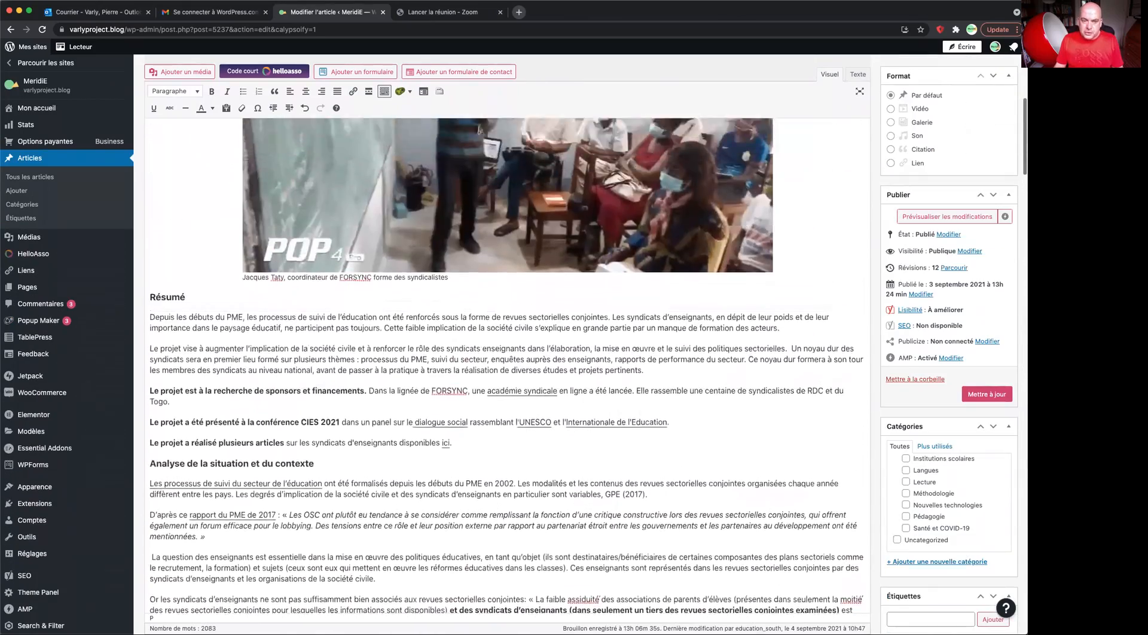
scroll(224, 312, "up", 3)
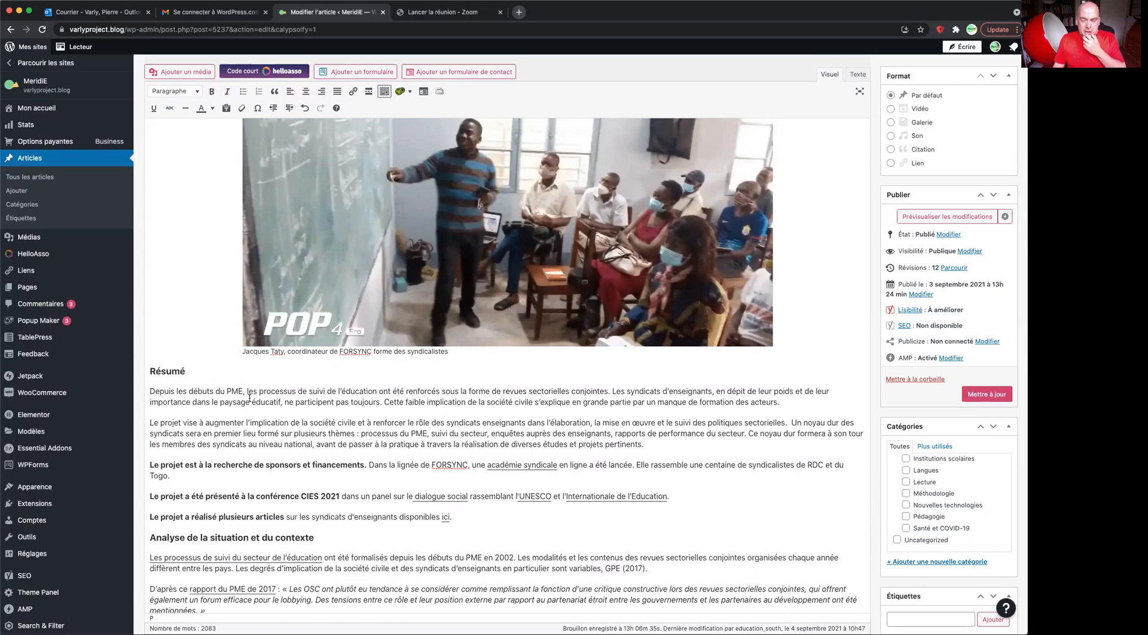
scroll(291, 475, "down", 10)
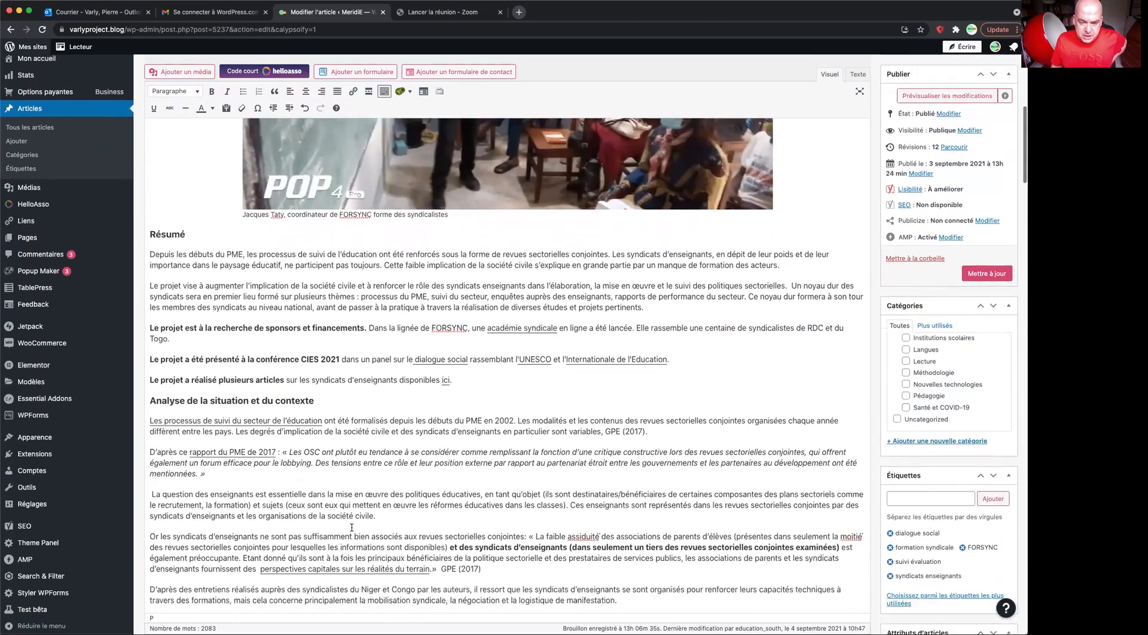
scroll(352, 527, "down", 20)
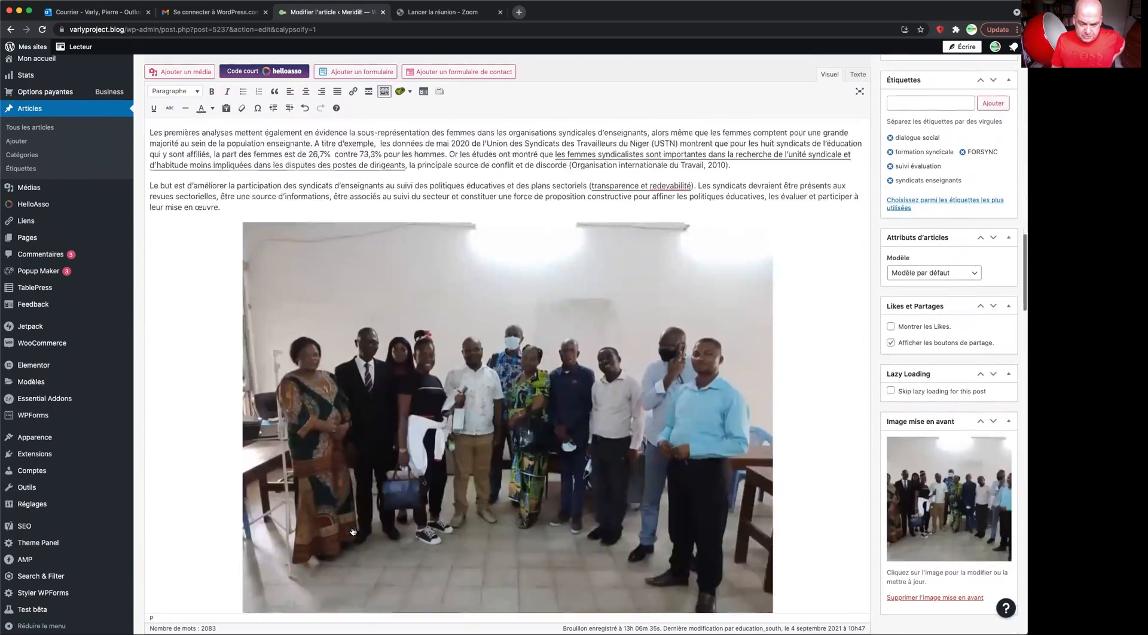
scroll(354, 532, "down", 20)
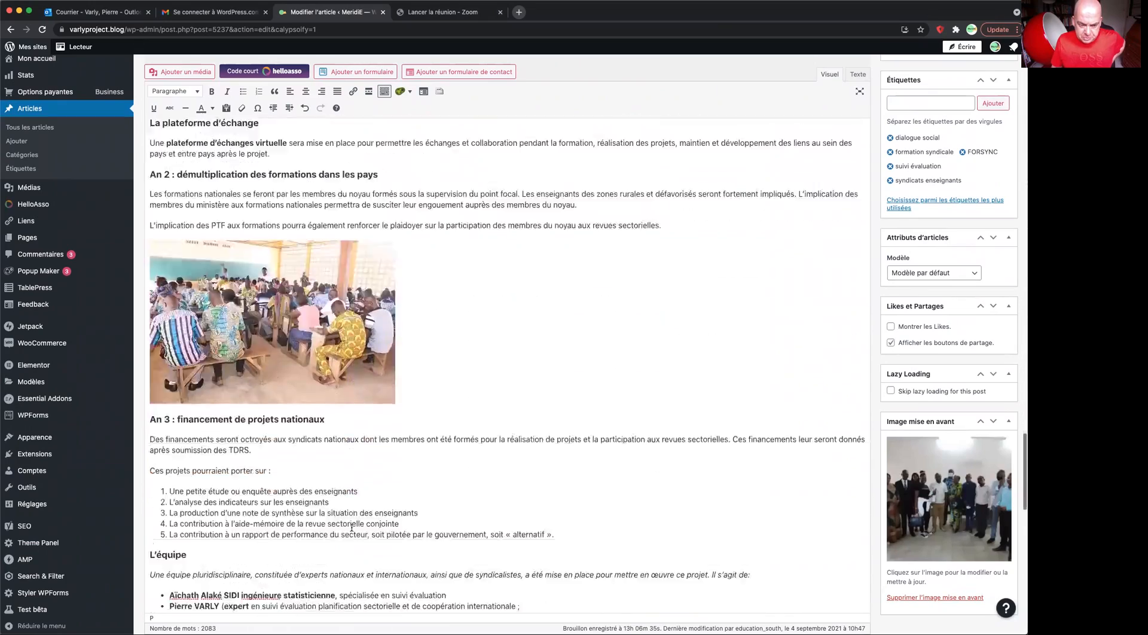
scroll(353, 531, "down", 2)
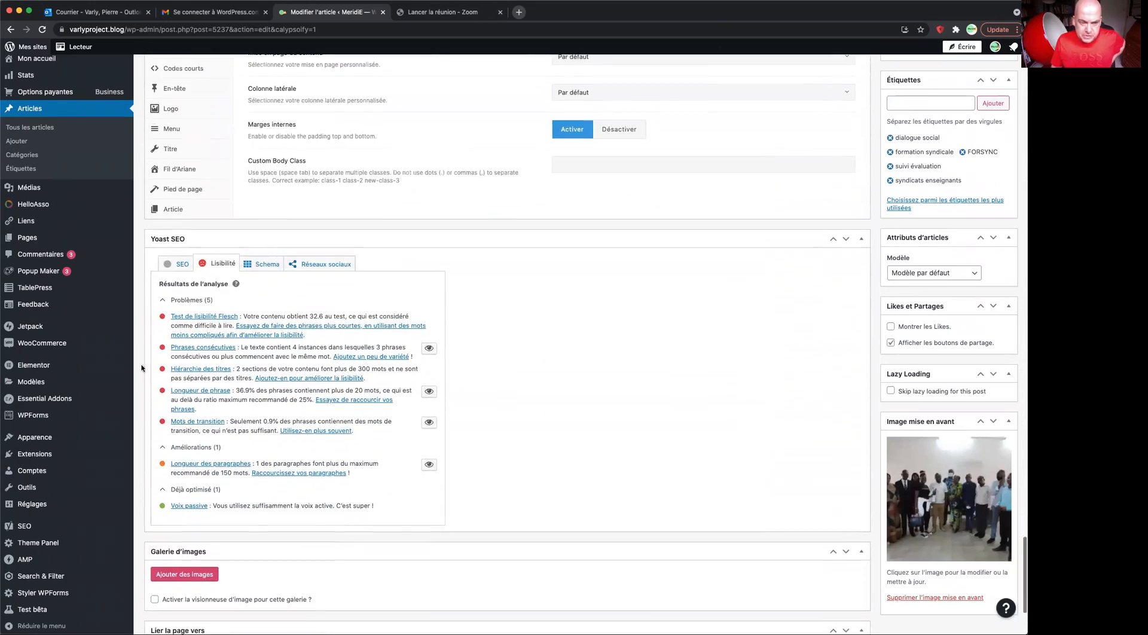
left_click(168, 267)
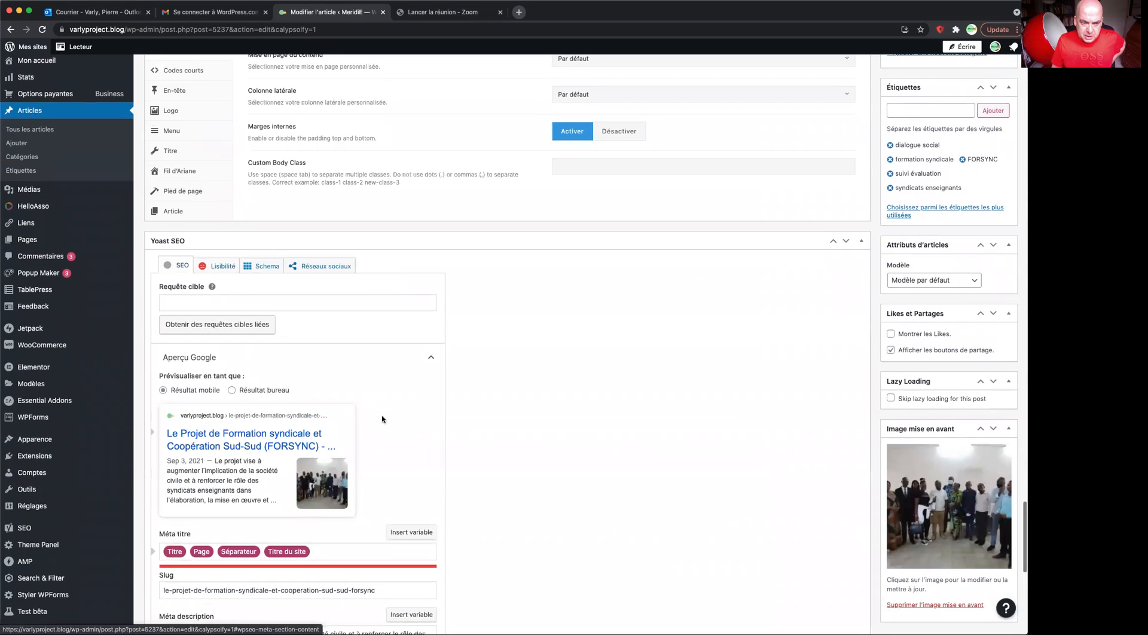
left_click(242, 305)
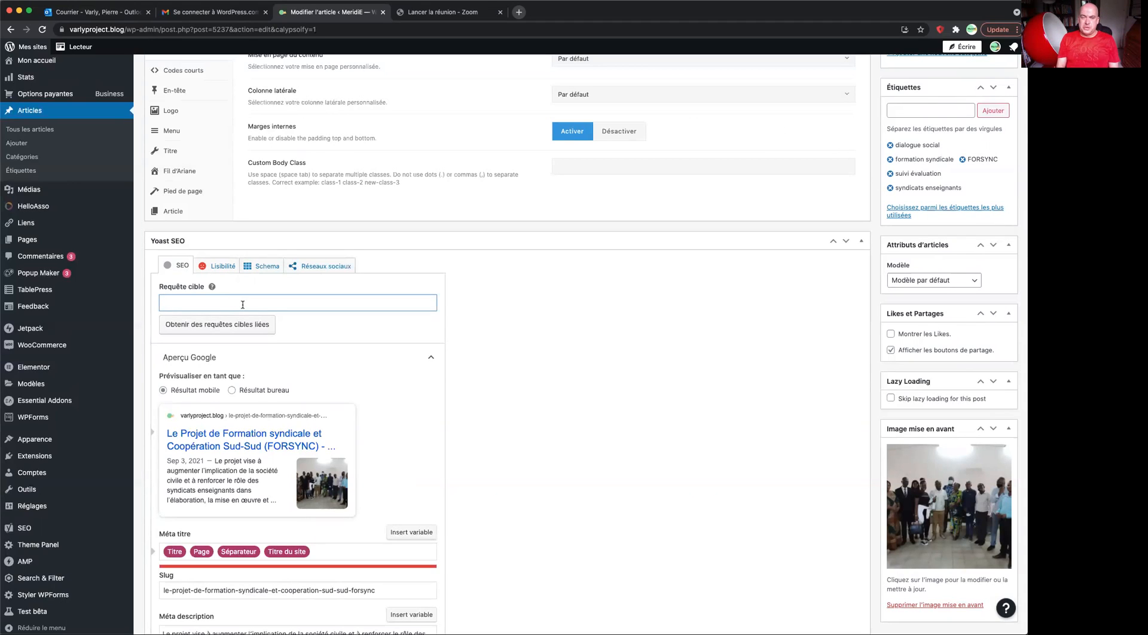
type("forma")
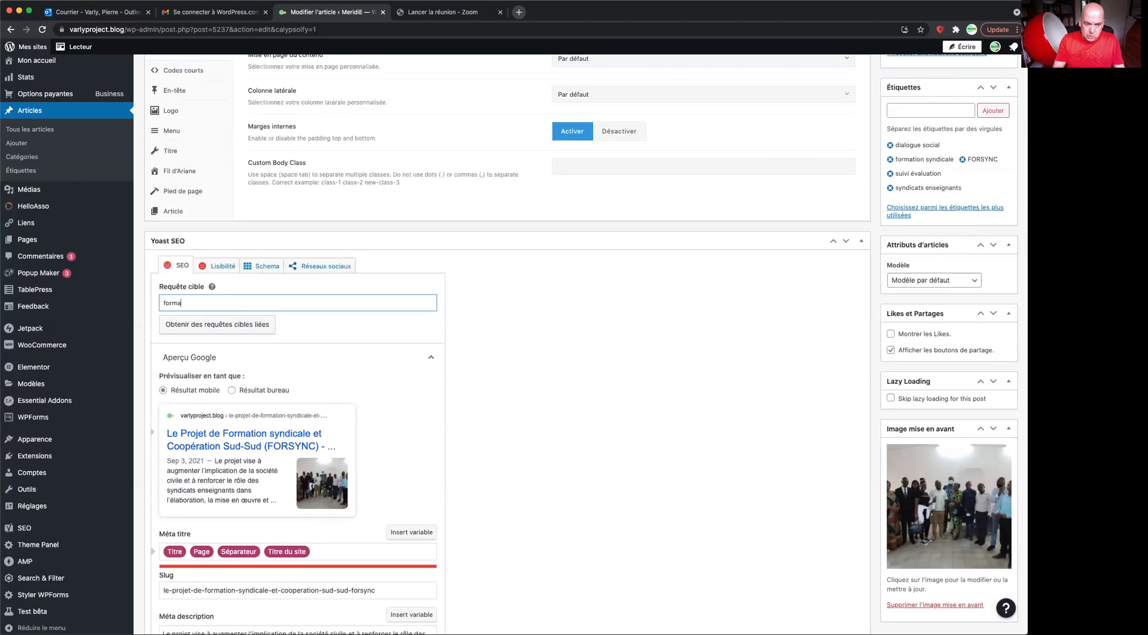
type("tion syndicale enseignants")
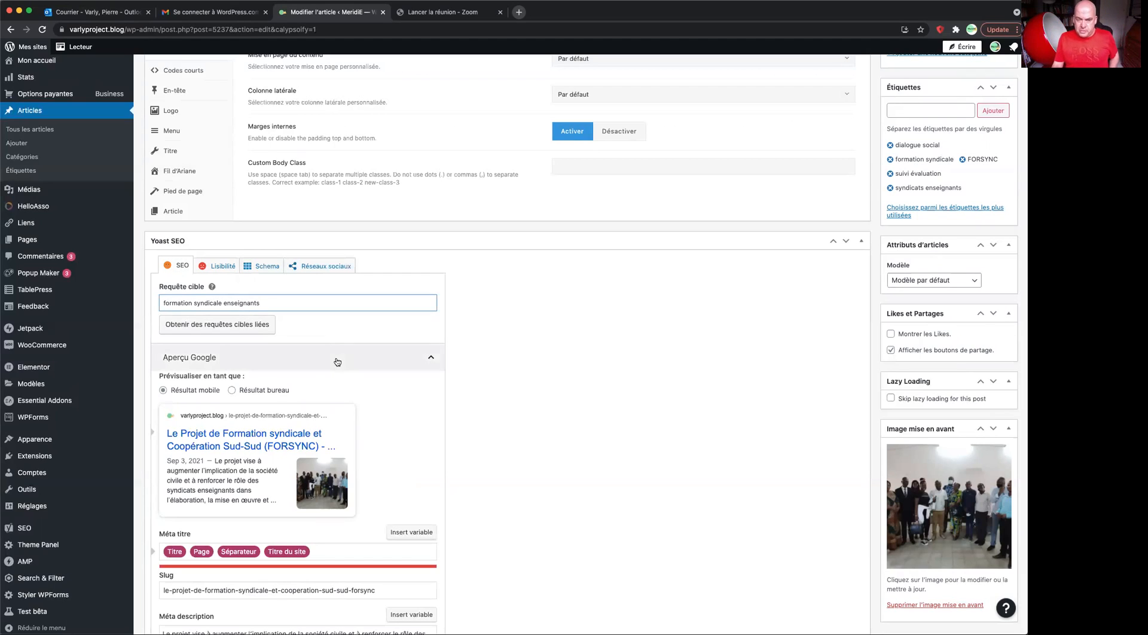
Replace the variables in the SEO meta title with the text "projet FORSYNC de formation syndicale".
scroll(340, 363, "down", 2)
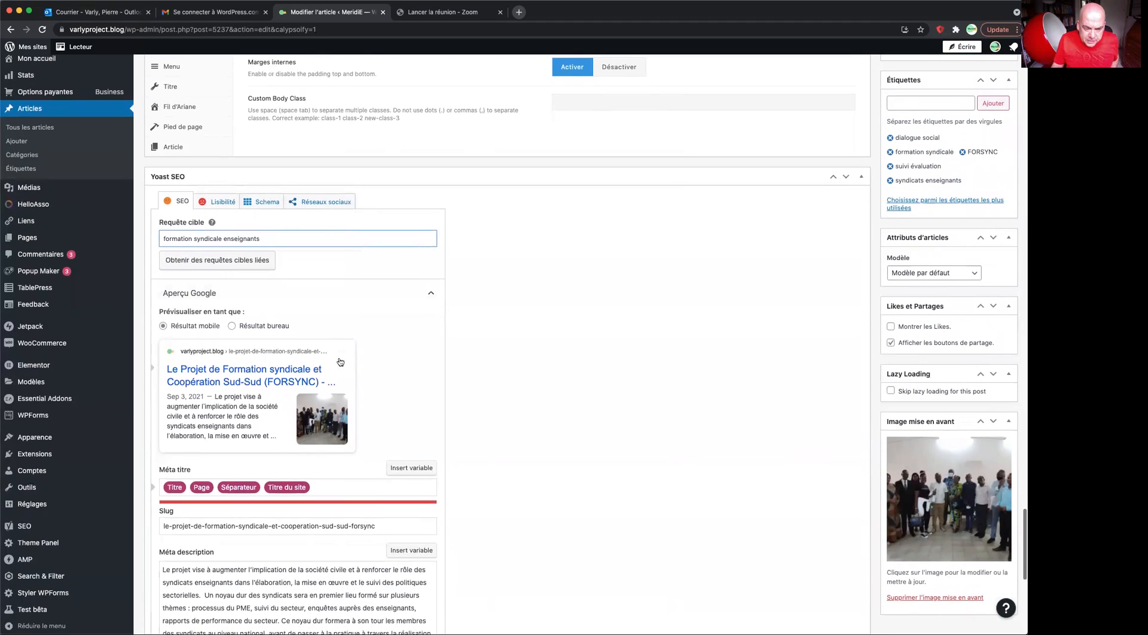
scroll(340, 362, "down", 5)
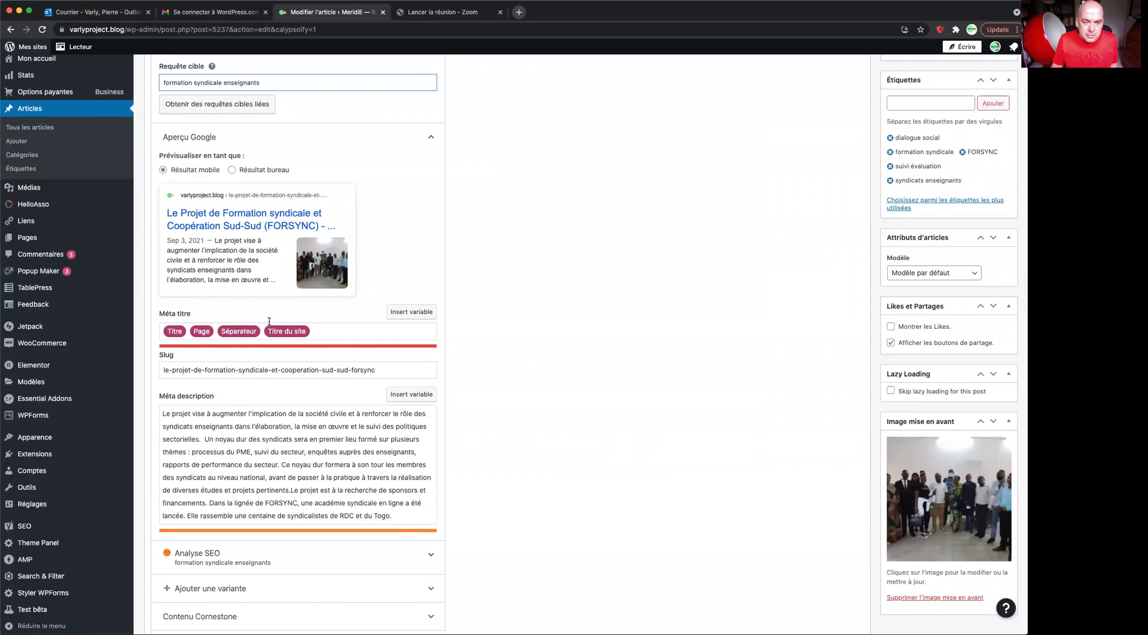
left_click(328, 336)
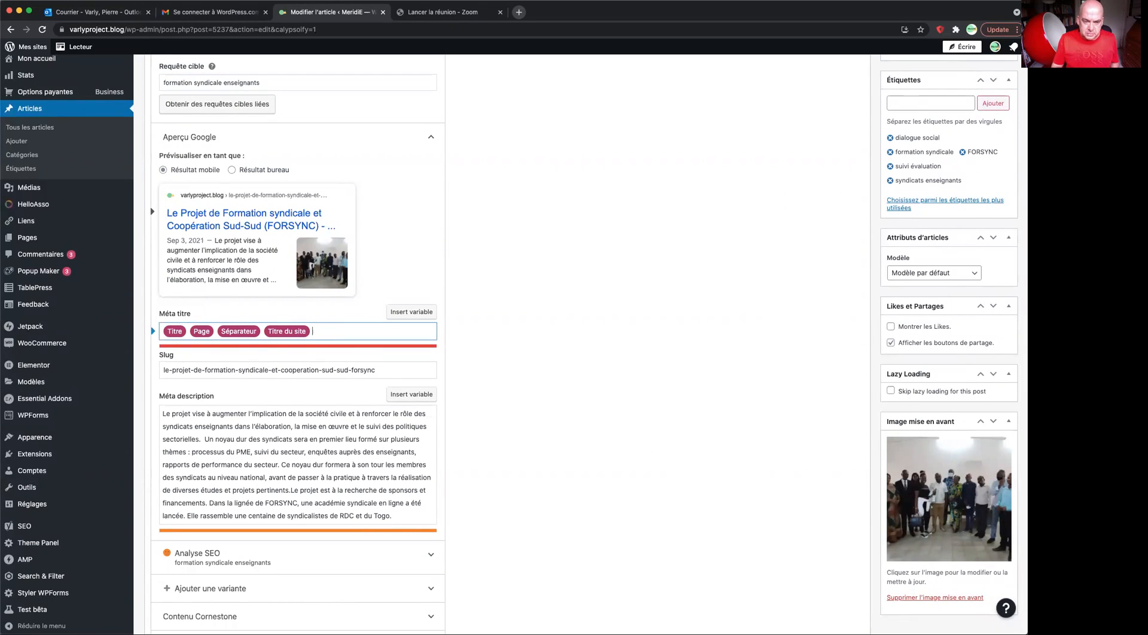
key("ctrl+a")
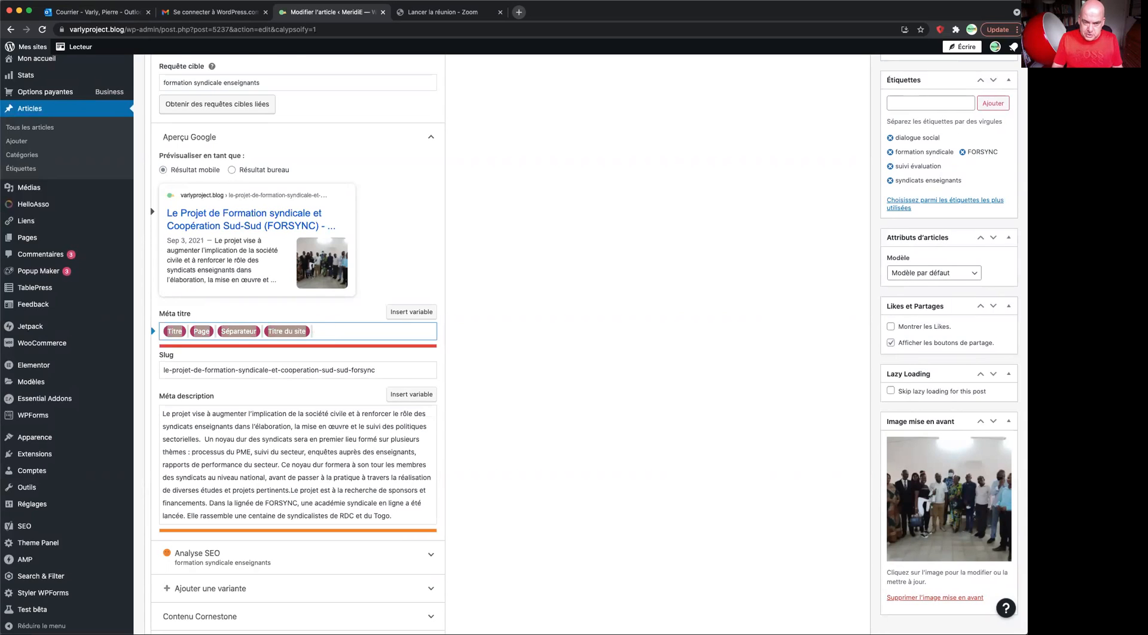
key("BackSpace")
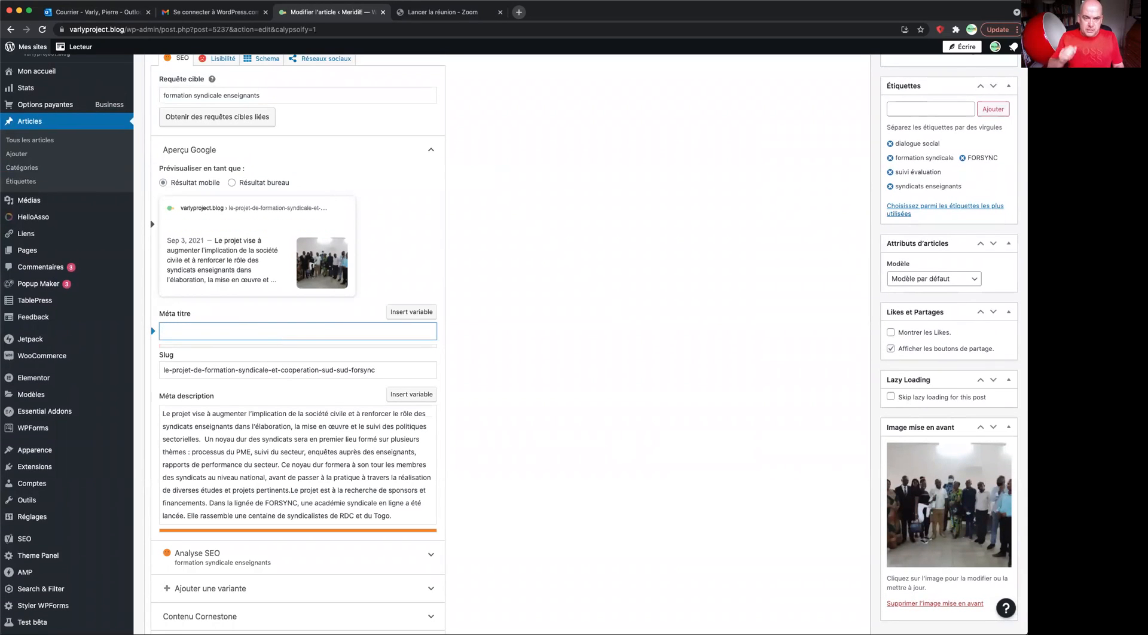
type("proj")
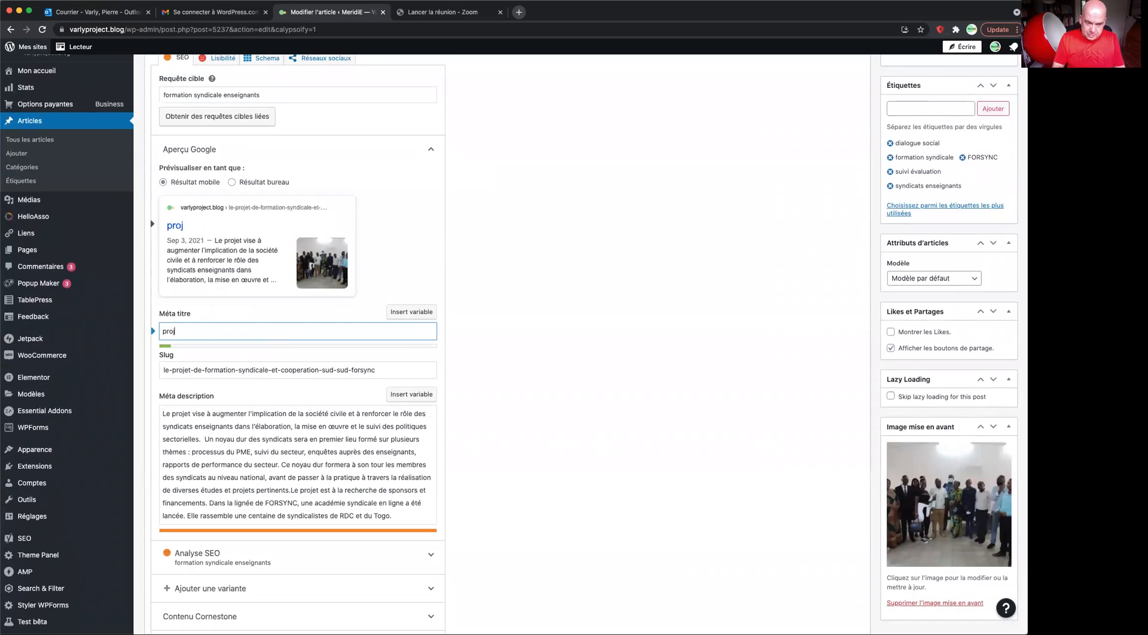
type("et for")
key("BackSpace")
key("BackSpace")
type("FORS")
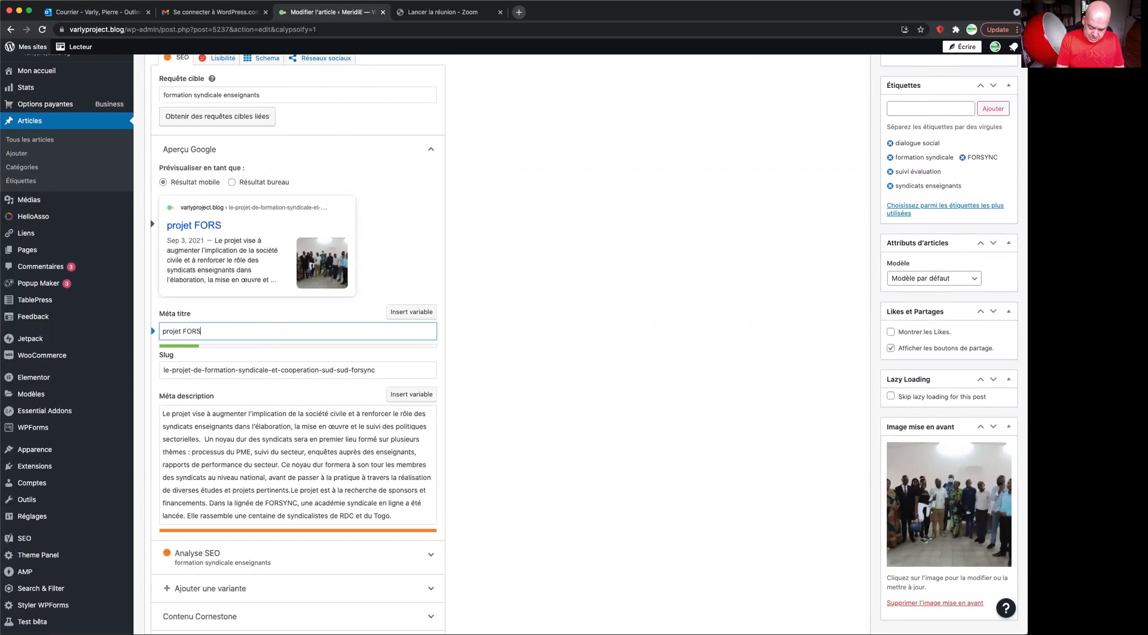
type("YNC de for")
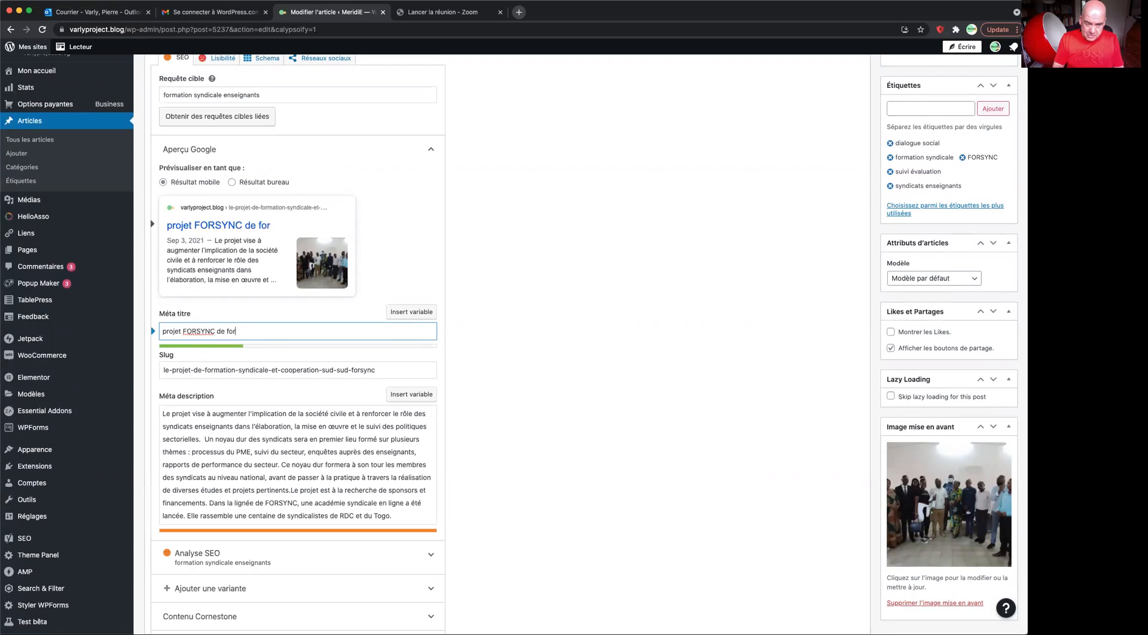
type("mation sur")
key("BackSpace")
key("BackSpace")
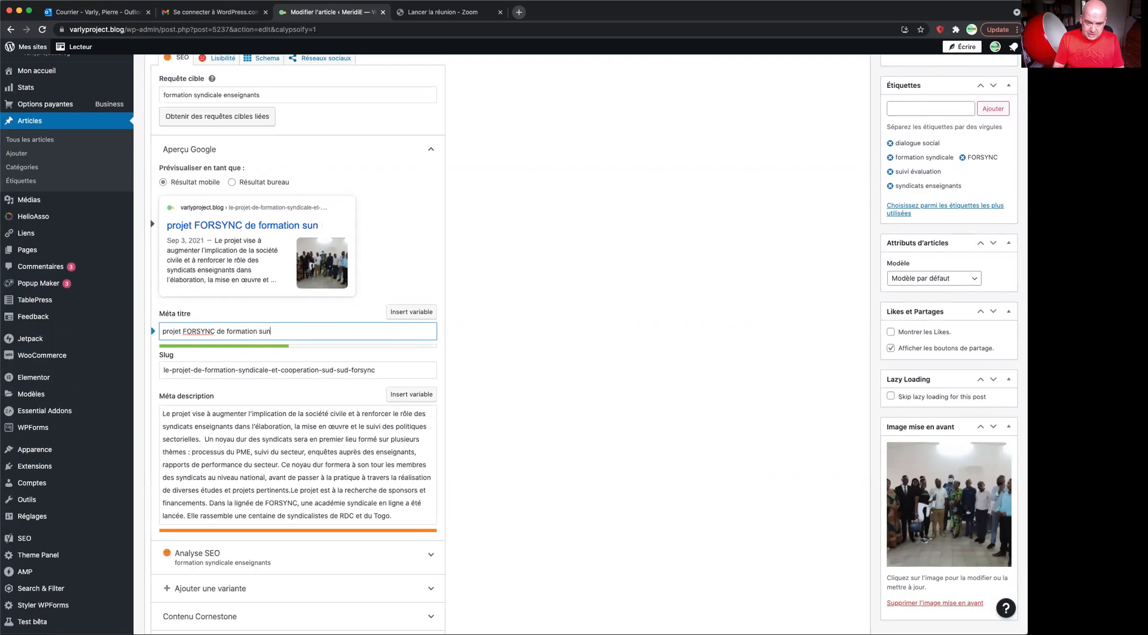
type("yndicale")
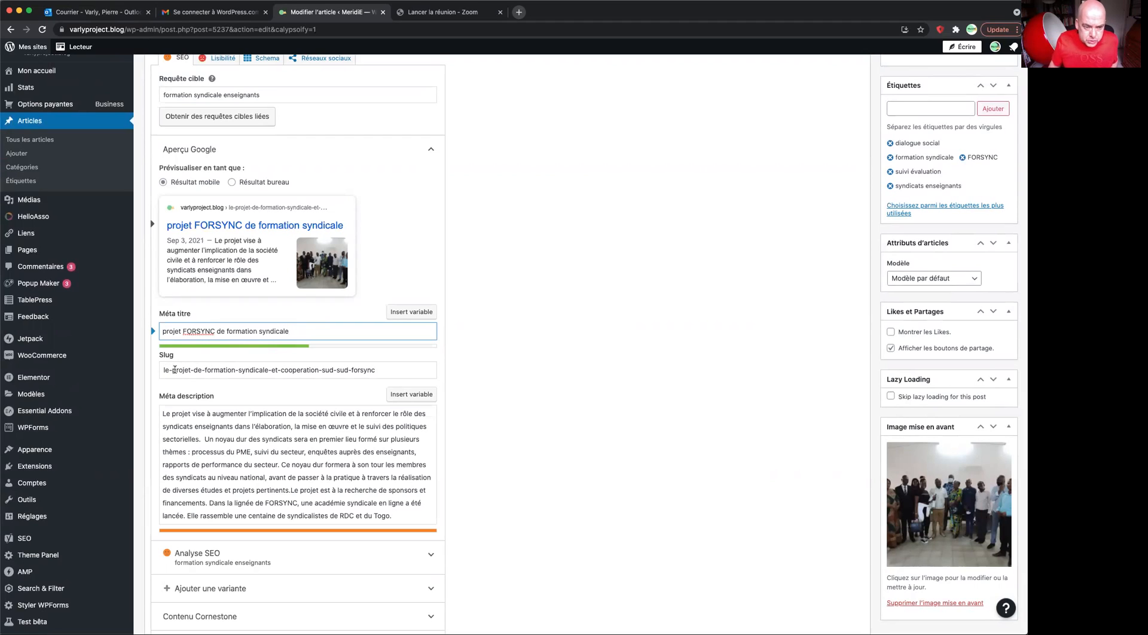
Replace the article's Yoast SEO slug with "formation syndicale enseignants FORSYNC".
left_click(251, 371)
scroll(251, 371, "down", 1)
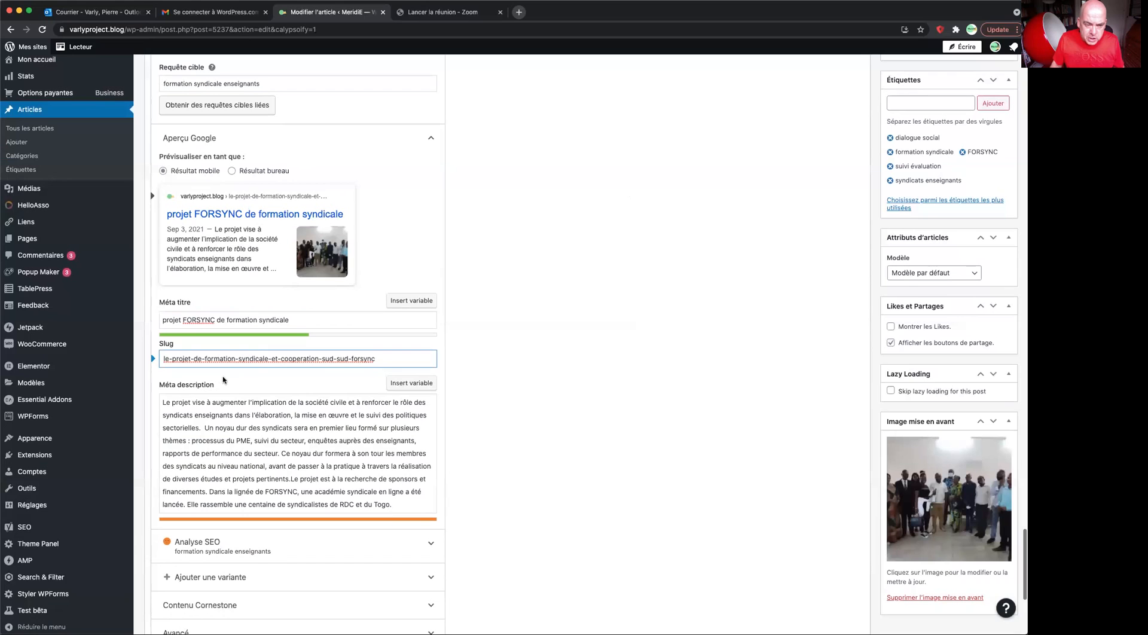
left_click_drag(205, 358, 141, 363)
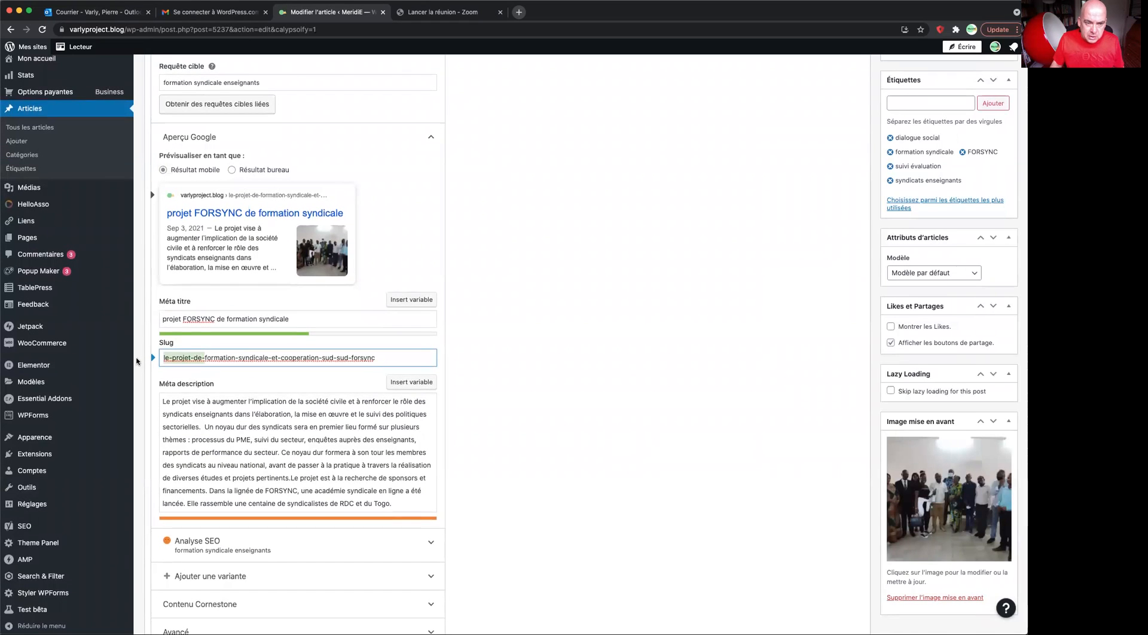
key("BackSpace")
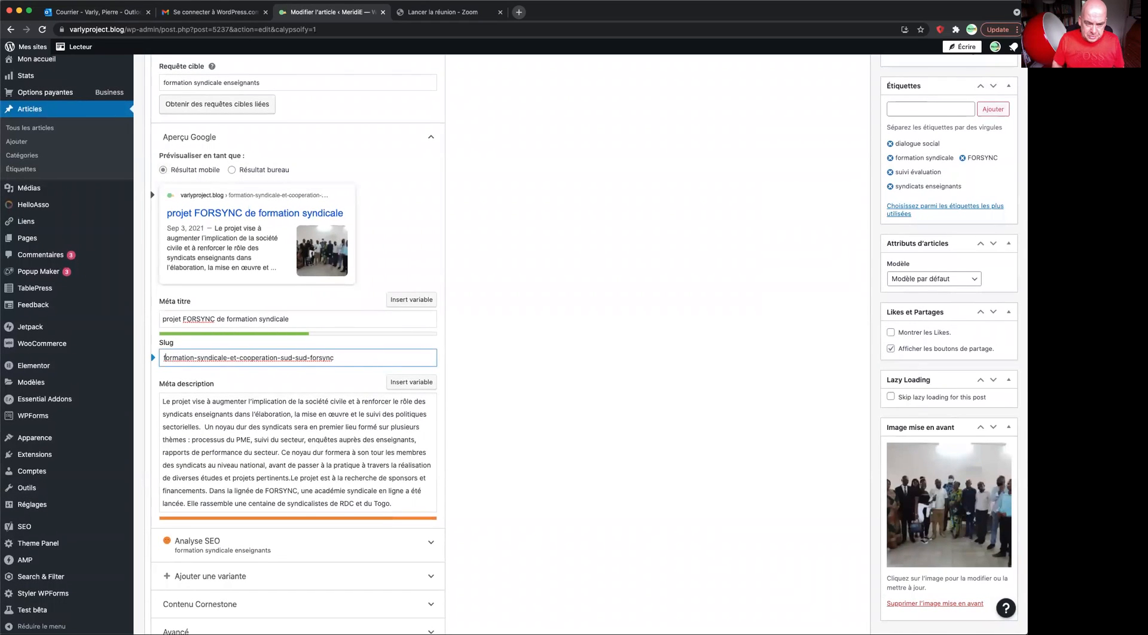
key("BackSpace")
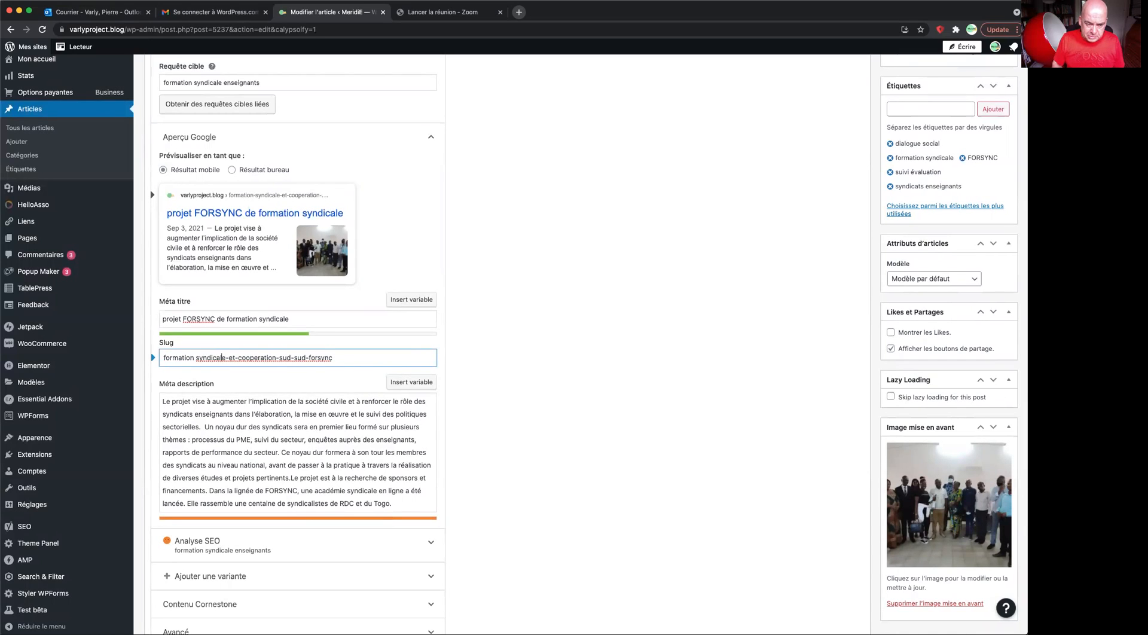
key("Delete")
key("Delete")
key("shift+Right")
key("shift+Right")
key("shift+Right")
key("shift+Right")
key("shift+Right")
key("shift+Right")
key("shift+Right")
key("shift+Right")
key("shift+Right")
key("shift+Right")
key("shift+Right")
key("shift+Right")
key("shift+Right")
key("shift+Right")
key("shift+Right")
key("shift+Right")
key("shift+Right")
key("shift+Right")
key("shift+Right")
key("shift+Right")
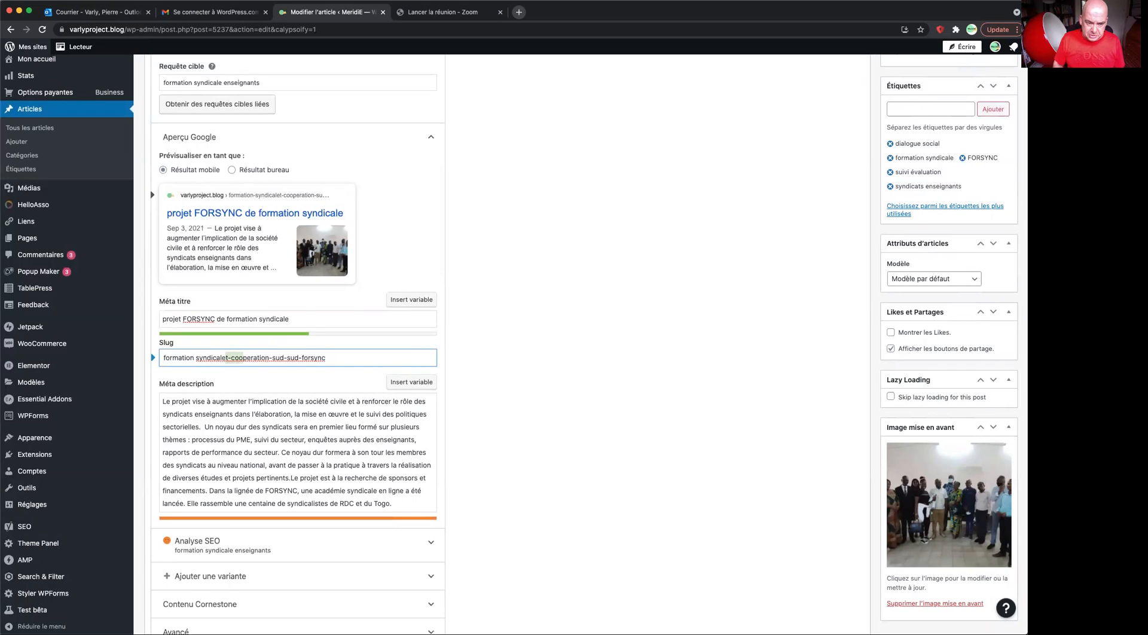
key("shift+Right")
key("shift+Right")
key("shift+Right")
key("shift+Right")
key("shift+Right")
key("shift+Right")
key("shift+Right")
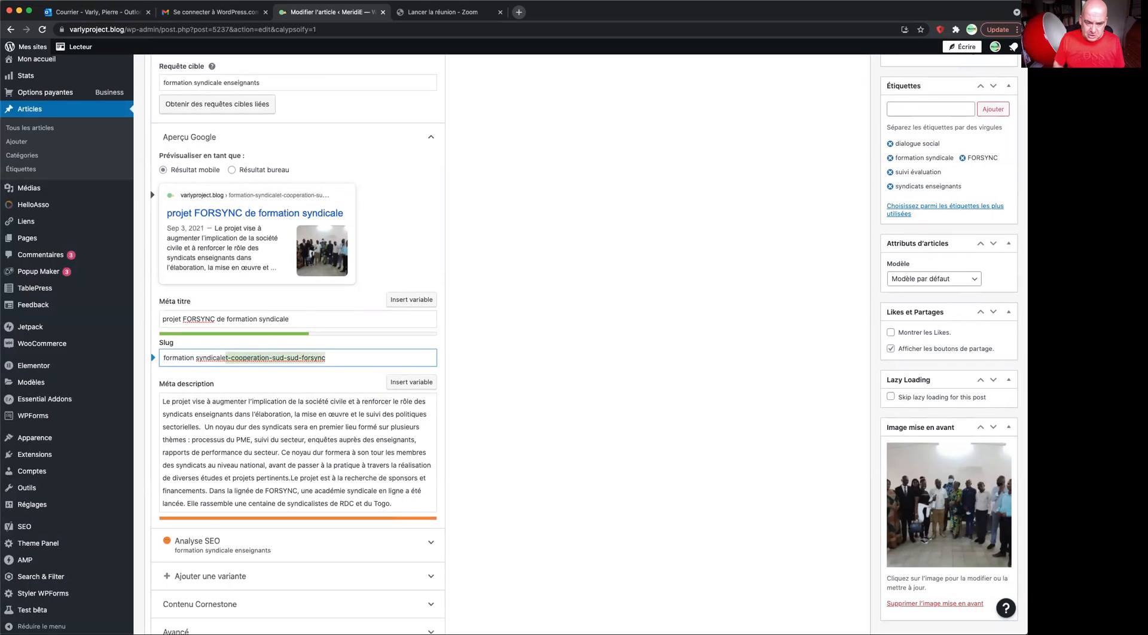
type("ebn")
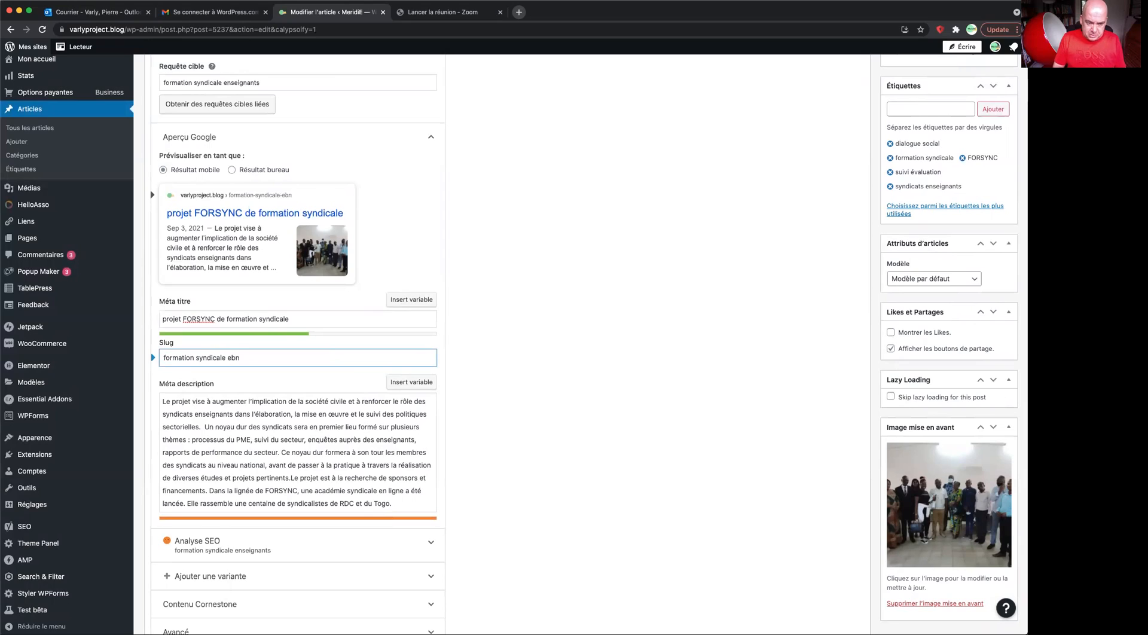
type("senseignants")
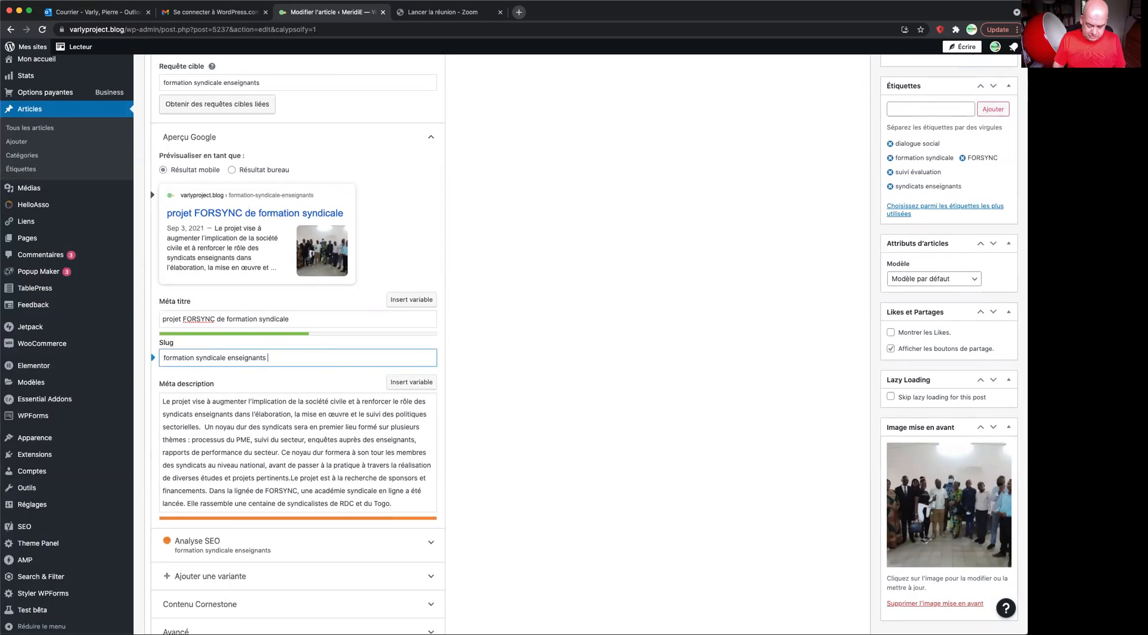
type(" FORSYNC")
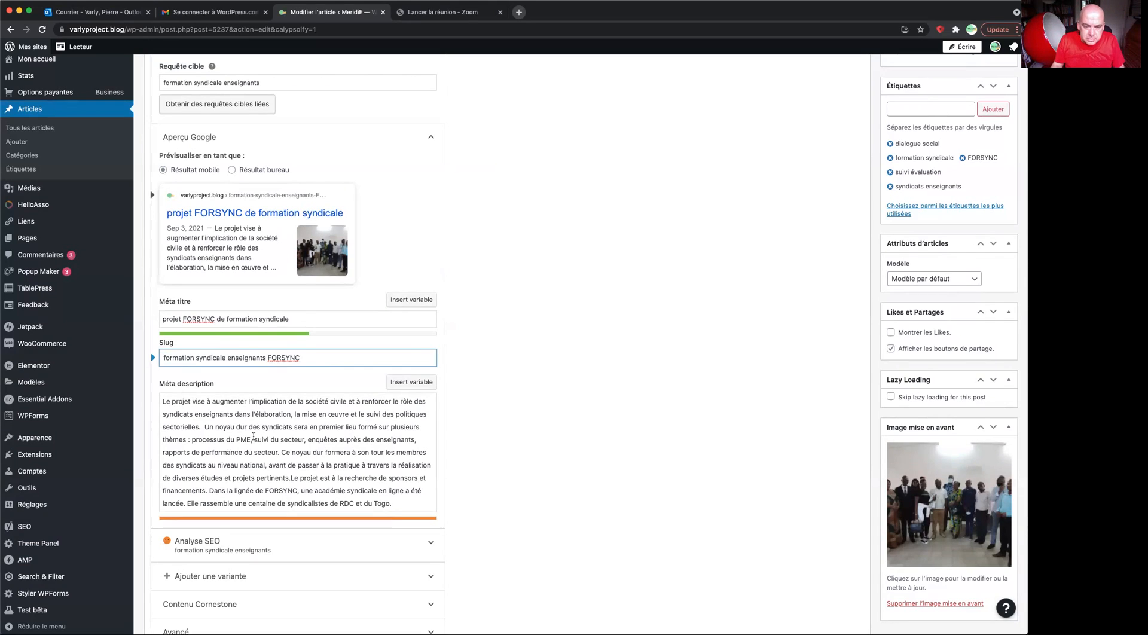
Shorten the meta description to "Le projet vise à renforcer le rôle des syndicats enseignants dans l'élaboration, la mise en œuvre et le suivi des politiques sectorielles.".
left_click_drag(205, 426, 393, 503)
key("BackSpace")
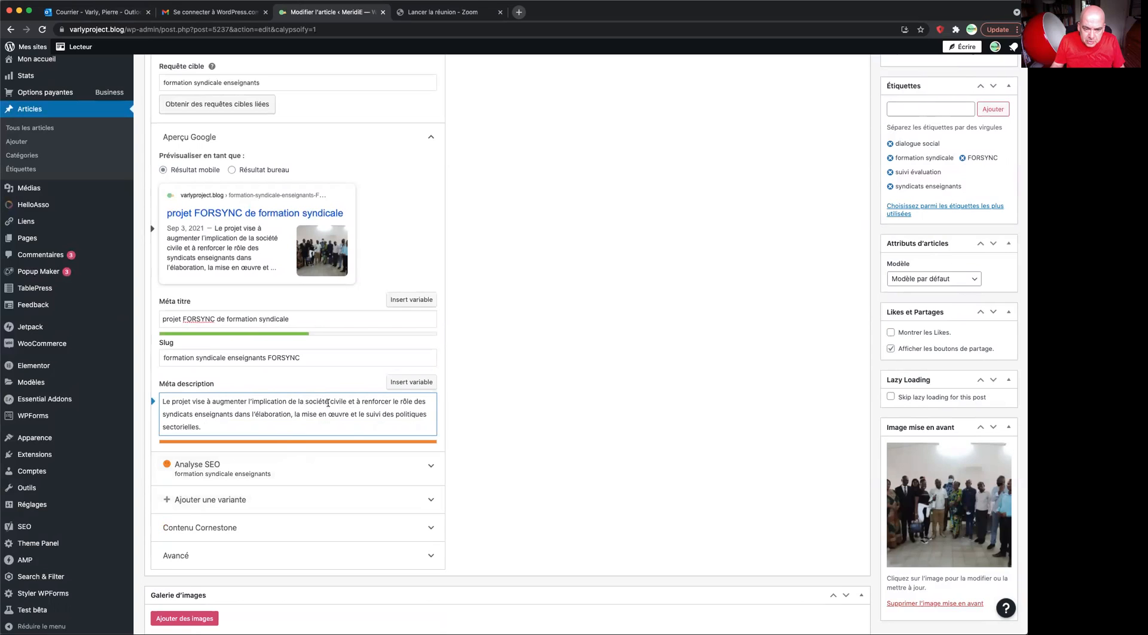
scroll(245, 408, "down", 1)
left_click_drag(212, 398, 362, 396)
key("BackSpace")
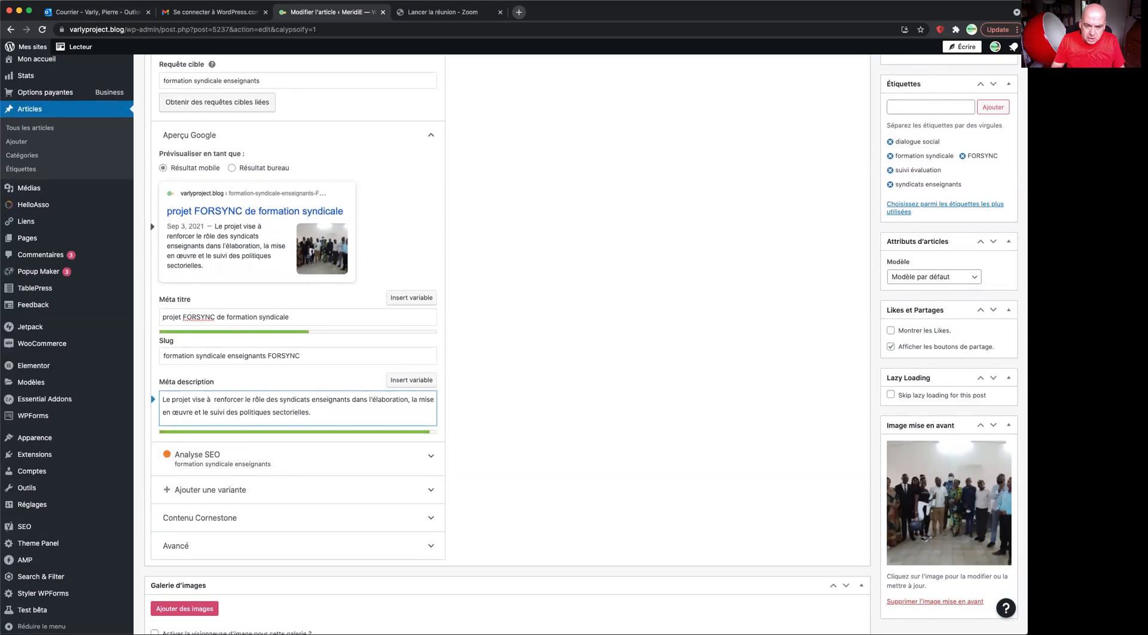
key("BackSpace")
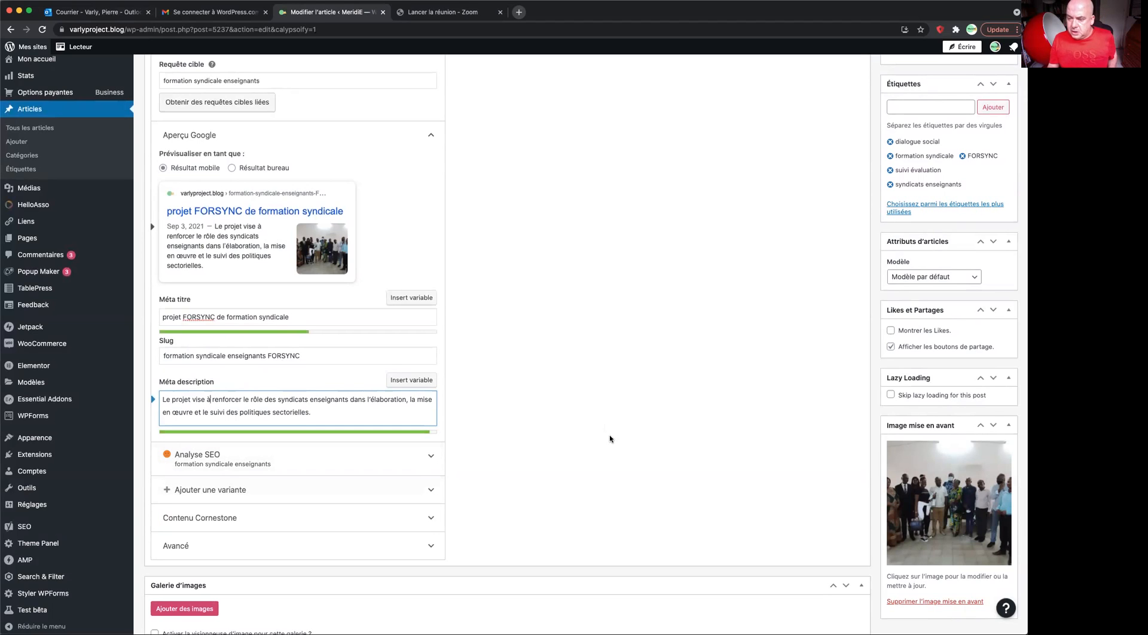
Update the published FORSYNC article to save its new SEO settings.
scroll(612, 483, "up", 5)
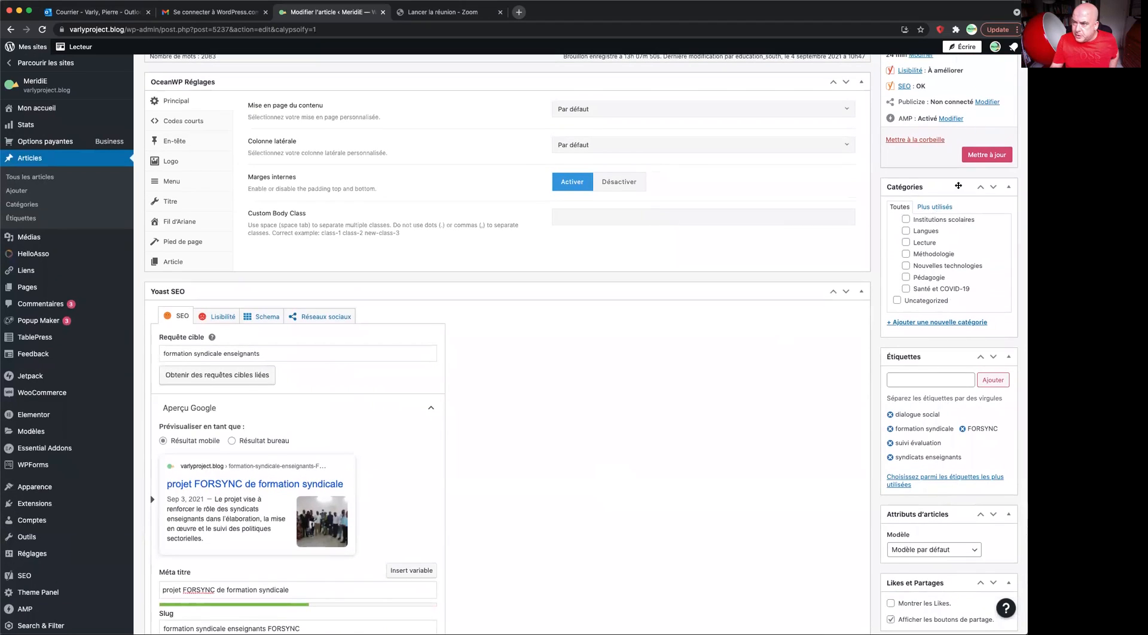
left_click(986, 156)
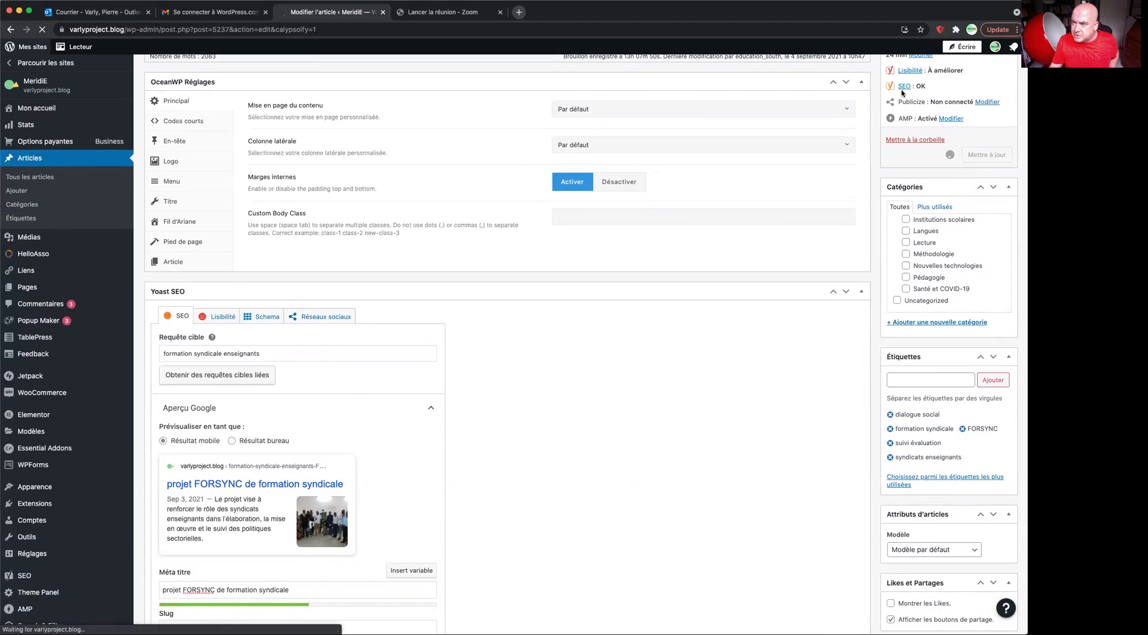
left_click(873, 25)
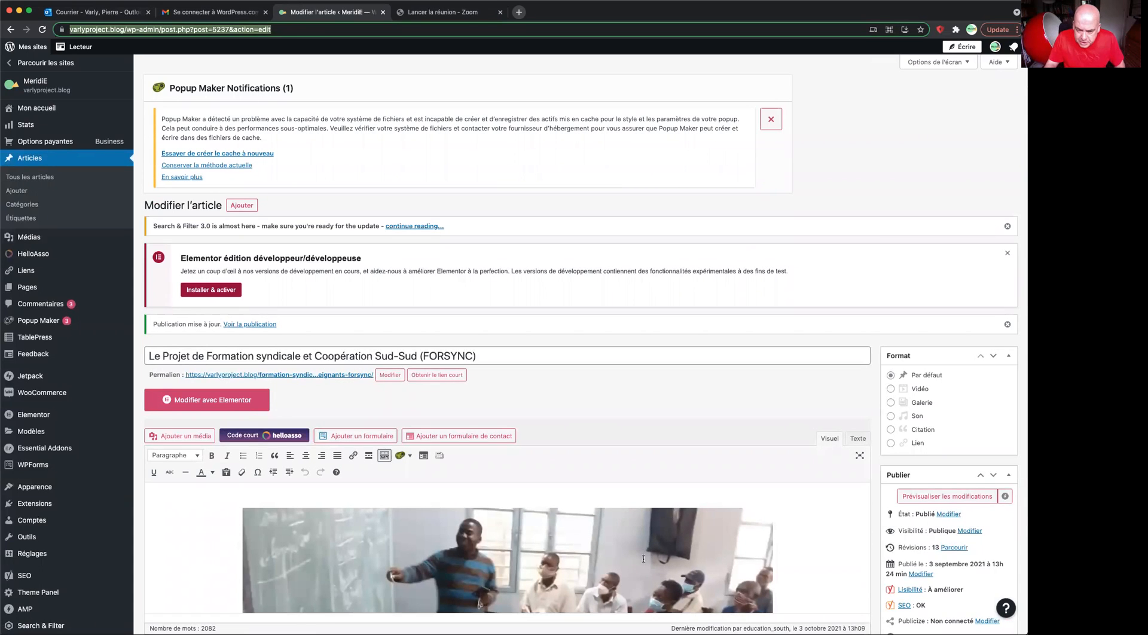
Copy the caption of the article's first photo, the classroom training scene, into its alternative text and update the image.
scroll(622, 551, "down", 5)
scroll(643, 559, "down", 1)
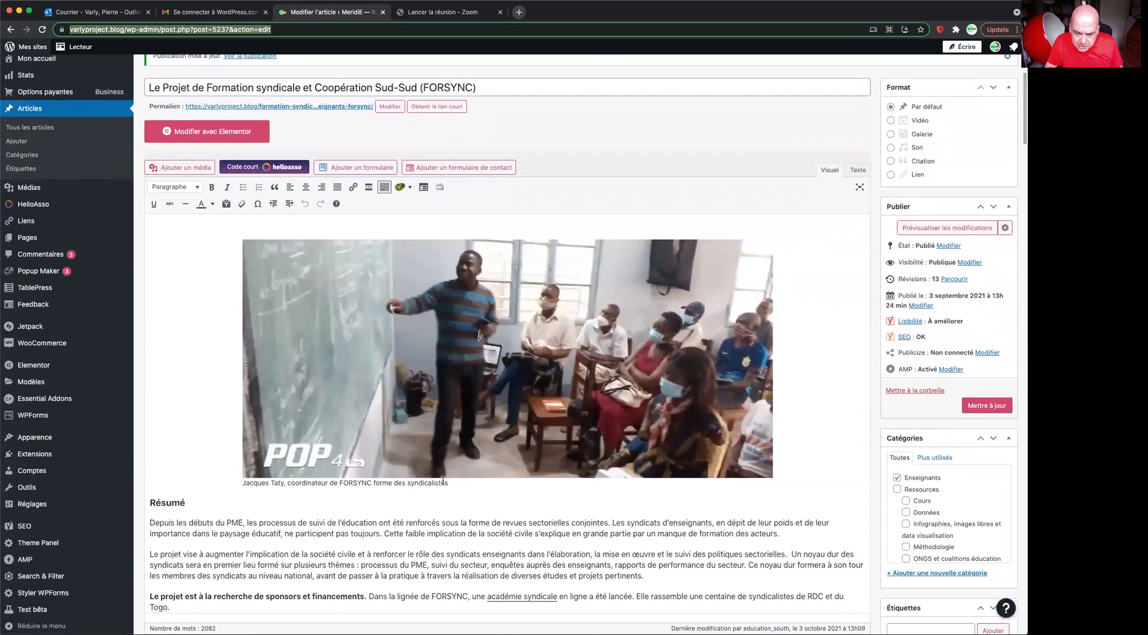
left_click(459, 415)
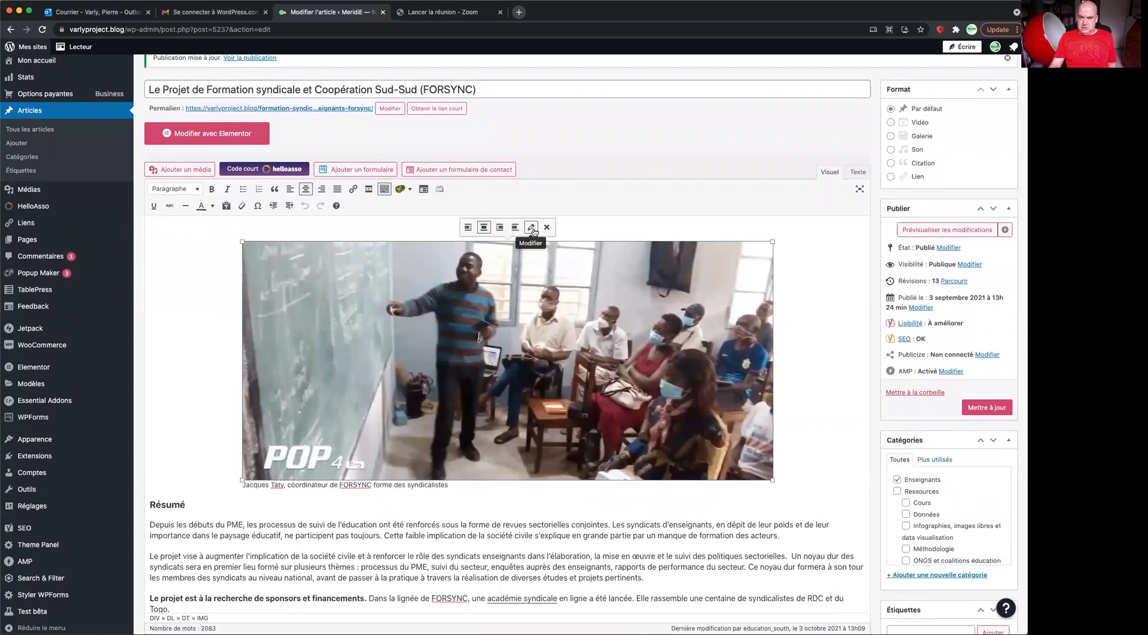
scroll(533, 231, "up", 1)
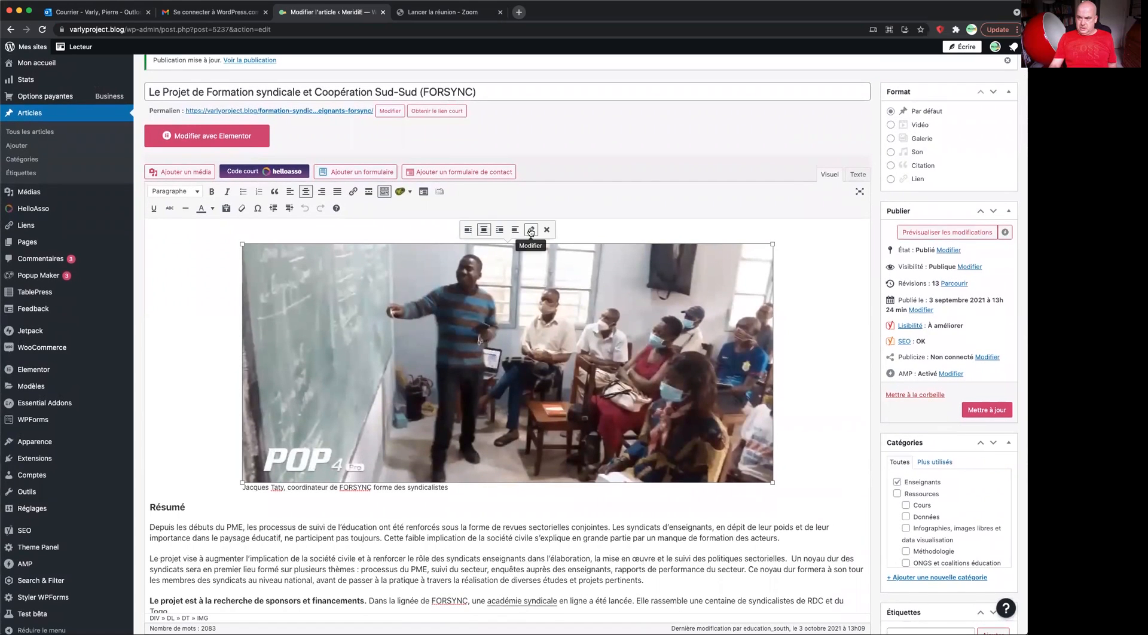
scroll(530, 233, "up", 1)
scroll(530, 238, "up", 1)
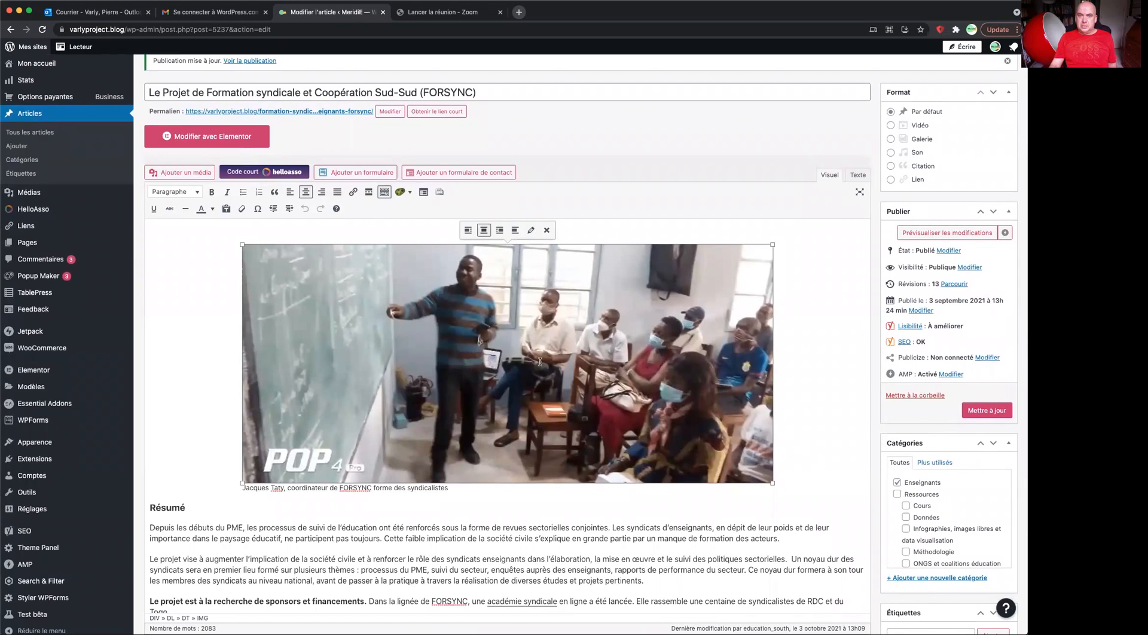
scroll(539, 361, "down", 5)
scroll(535, 368, "up", 8)
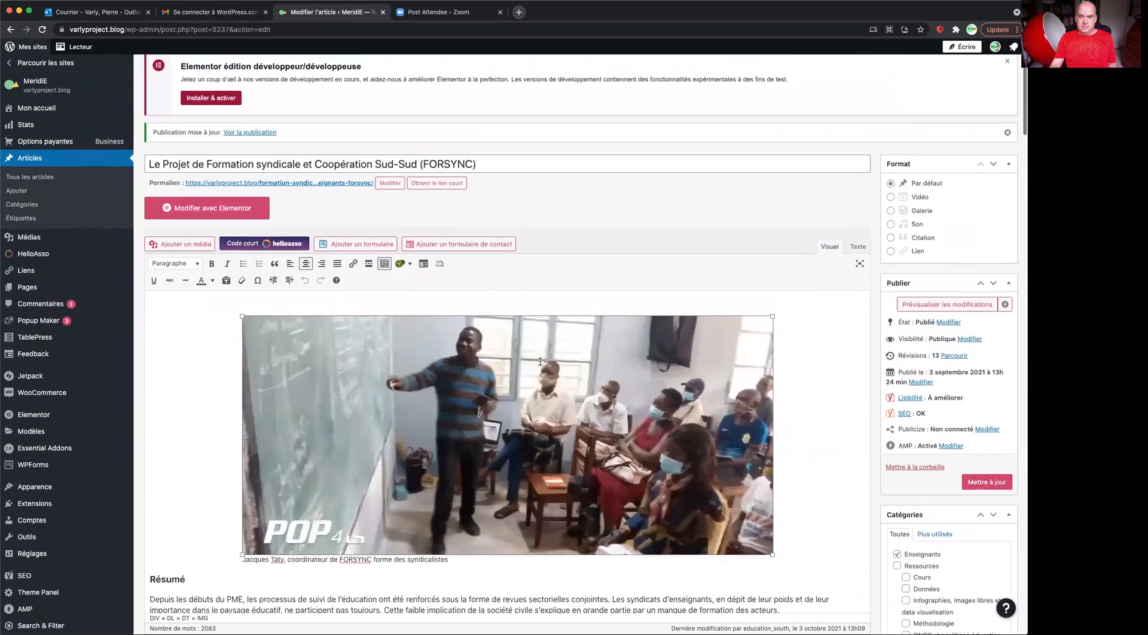
scroll(532, 350, "down", 1)
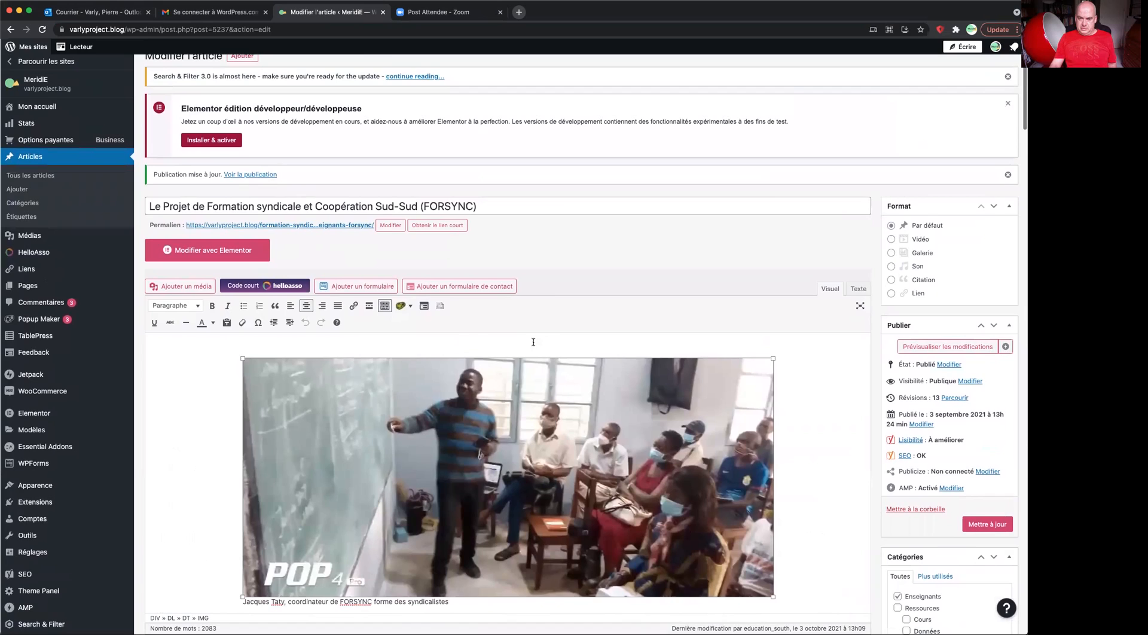
left_click(532, 345)
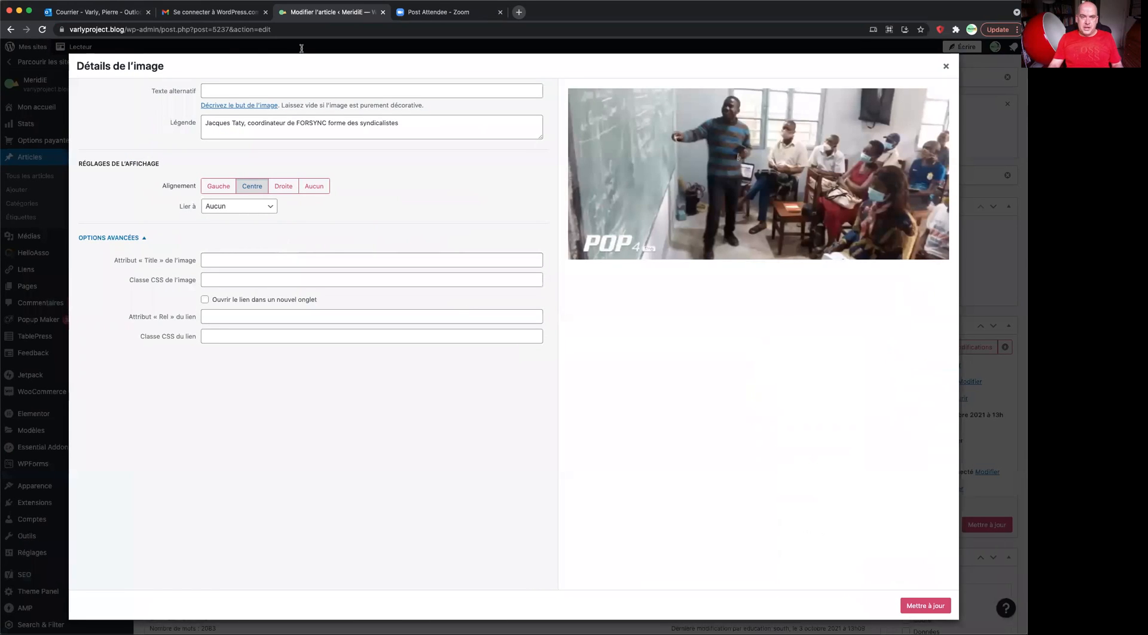
left_click_drag(409, 131, 195, 126)
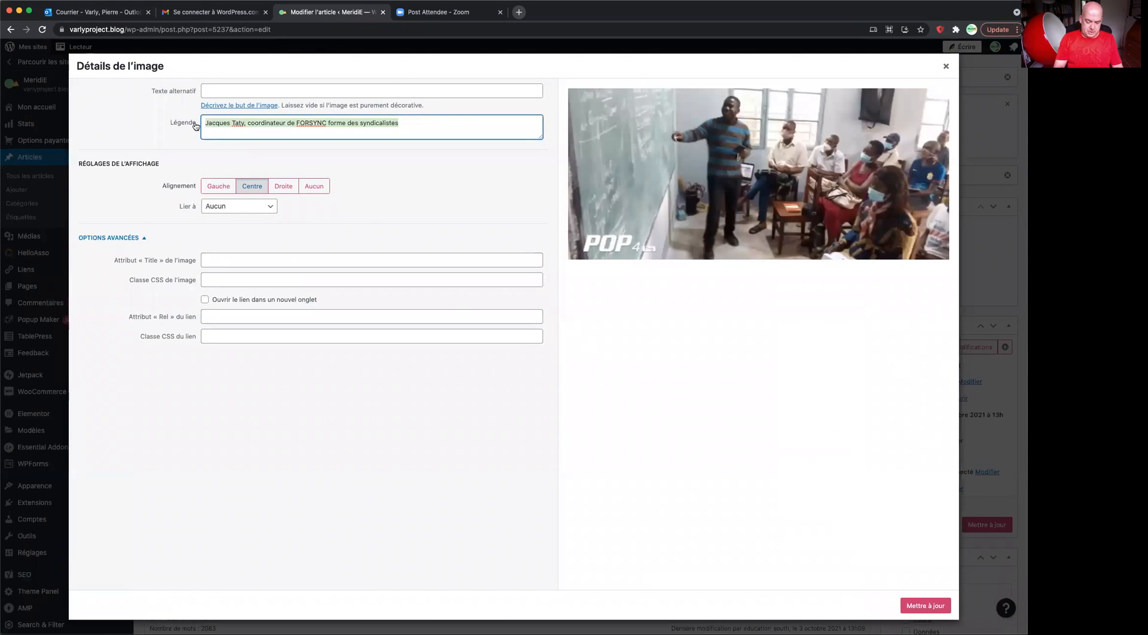
key("super+c")
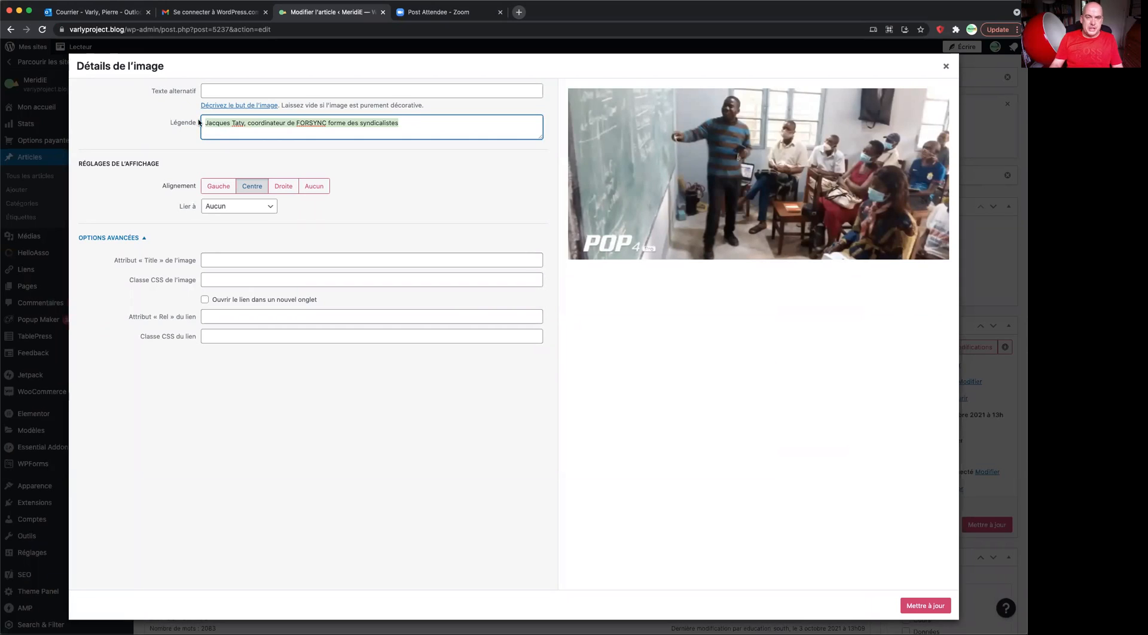
left_click(219, 91)
key("super+v")
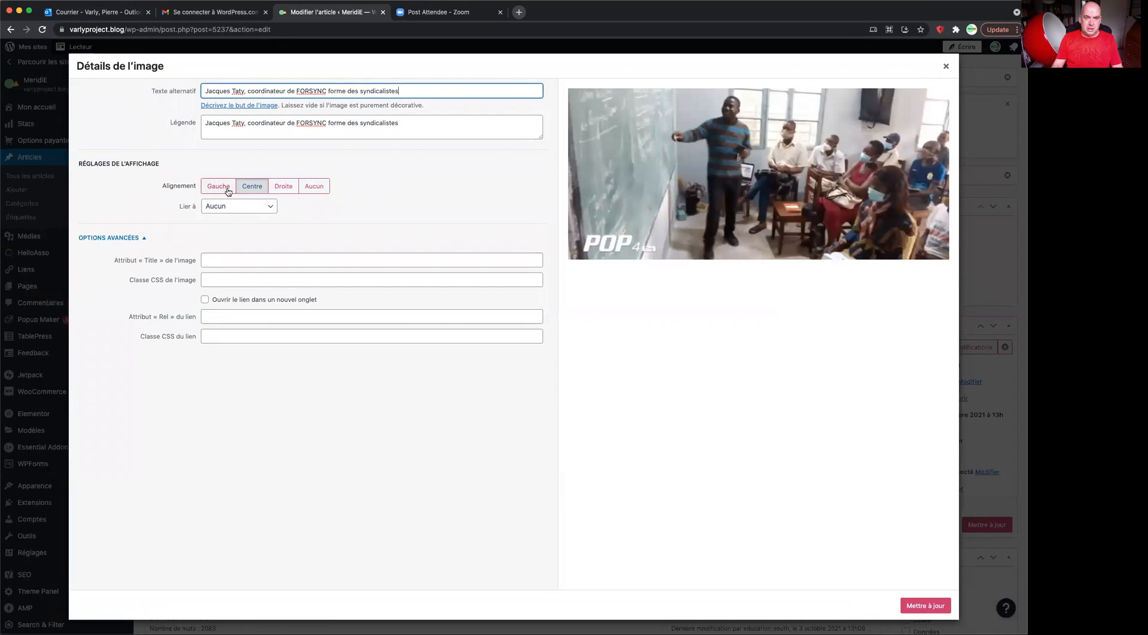
left_click(936, 605)
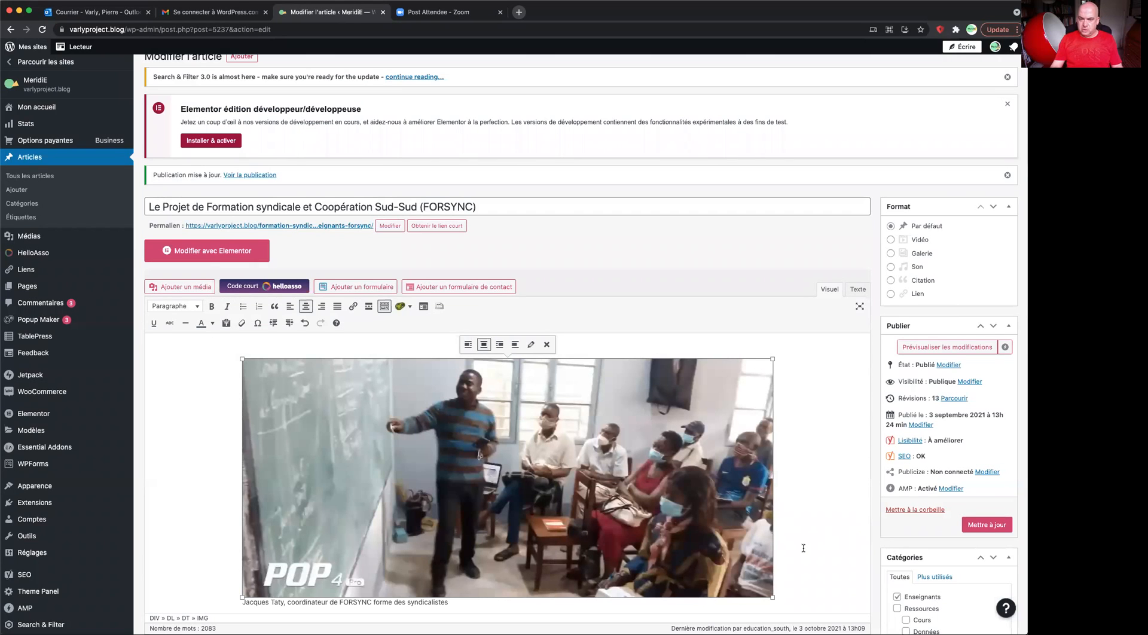
Set the alternative text of the Togo group photo to its caption "Des syndicalistes en formation au Togo" and update the image.
scroll(801, 548, "down", 10)
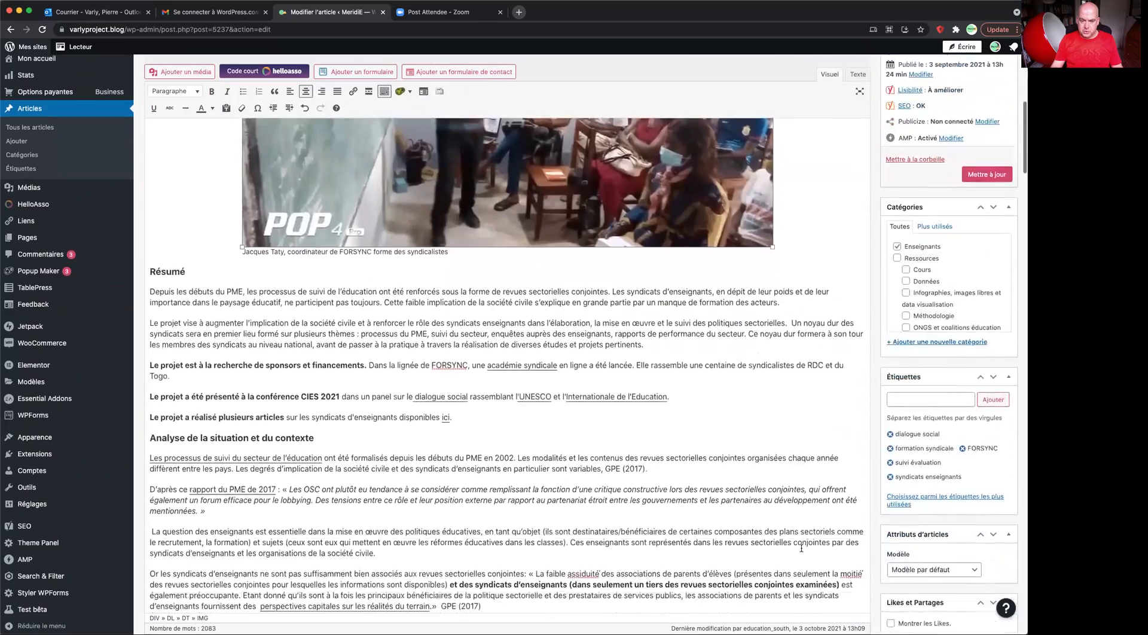
scroll(801, 547, "down", 5)
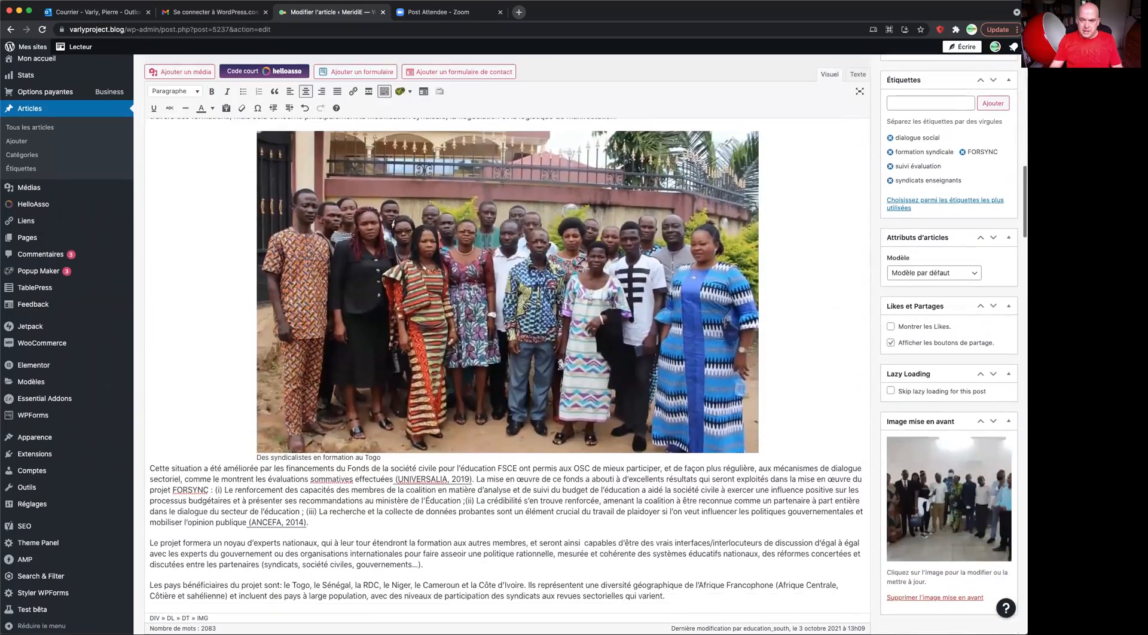
left_click(582, 440)
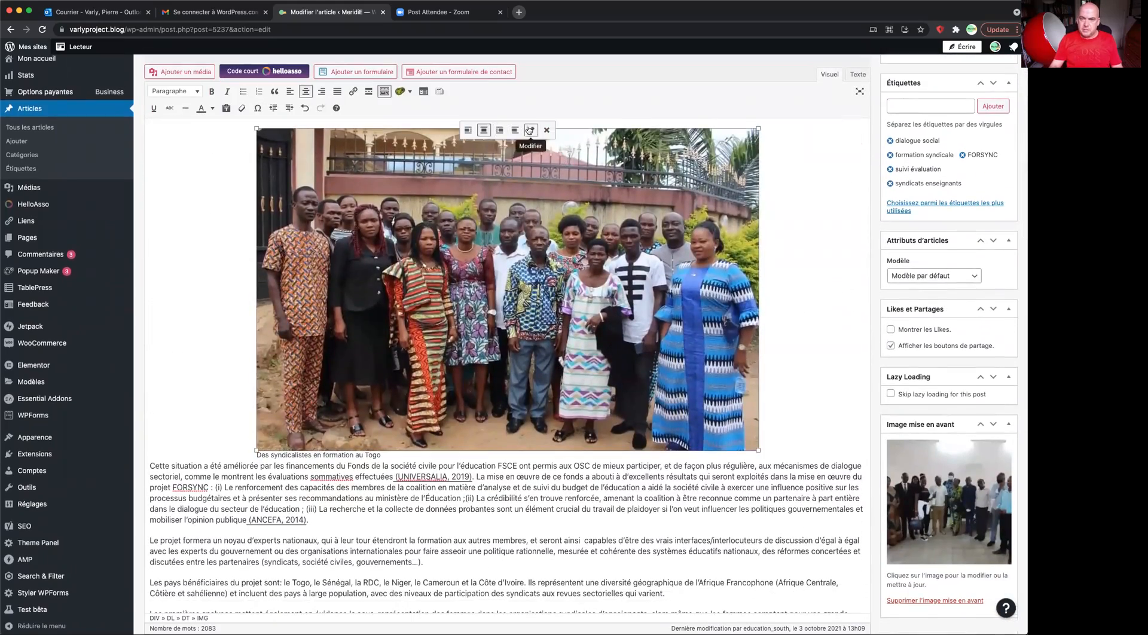
scroll(528, 127, "up", 1)
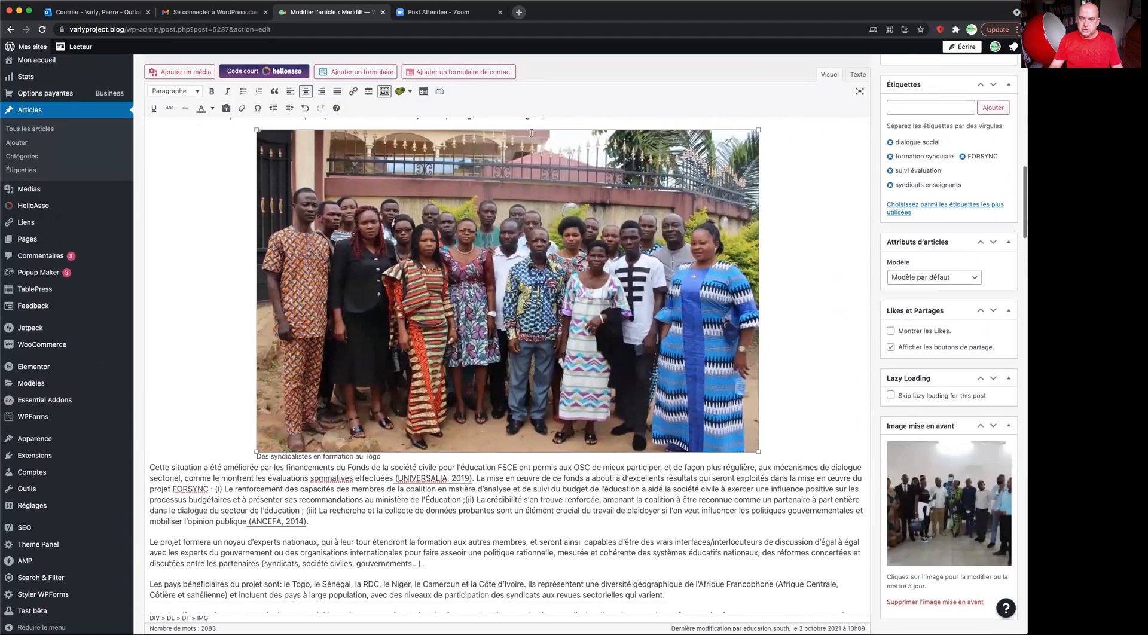
scroll(532, 130, "up", 1)
left_click(532, 137)
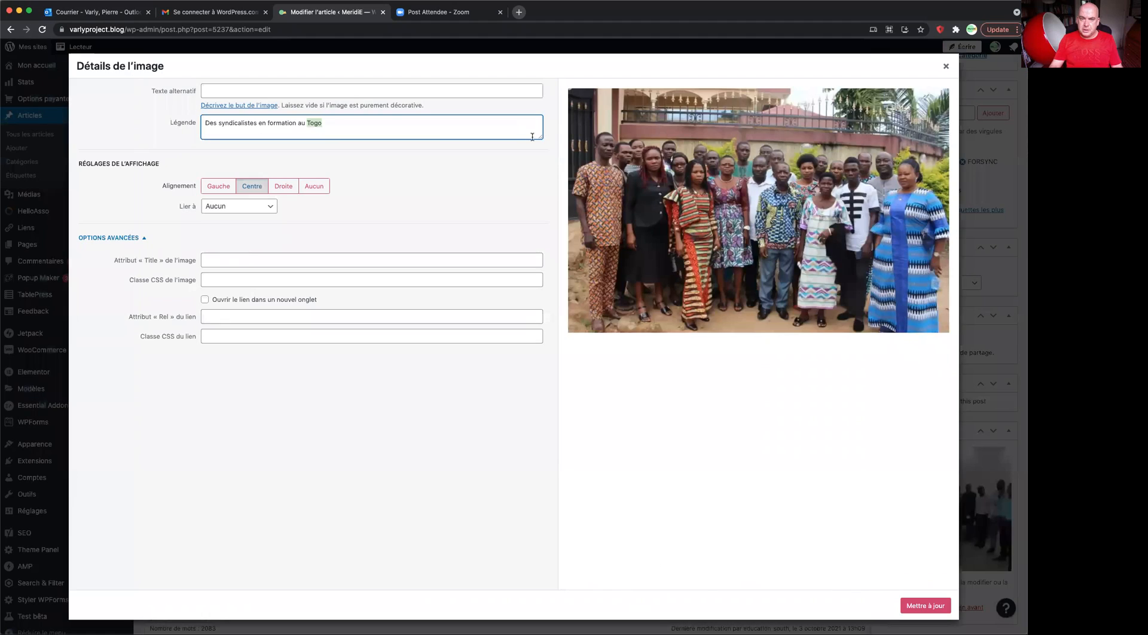
left_click(347, 126)
key("super+a")
key("super+c")
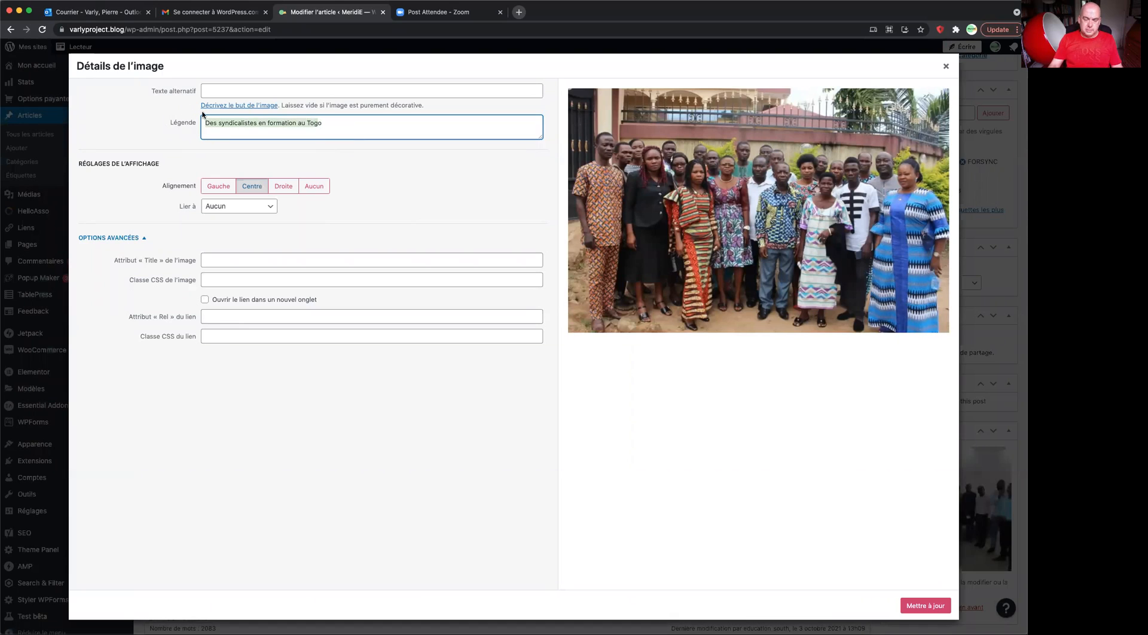
left_click(229, 91)
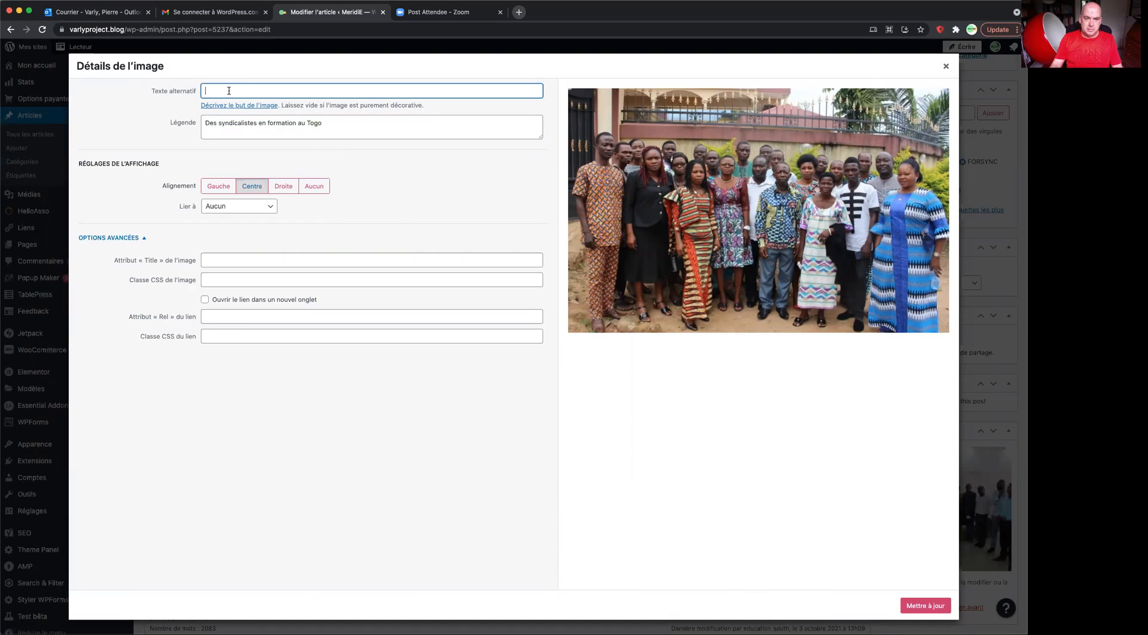
key("super+v")
left_click(937, 612)
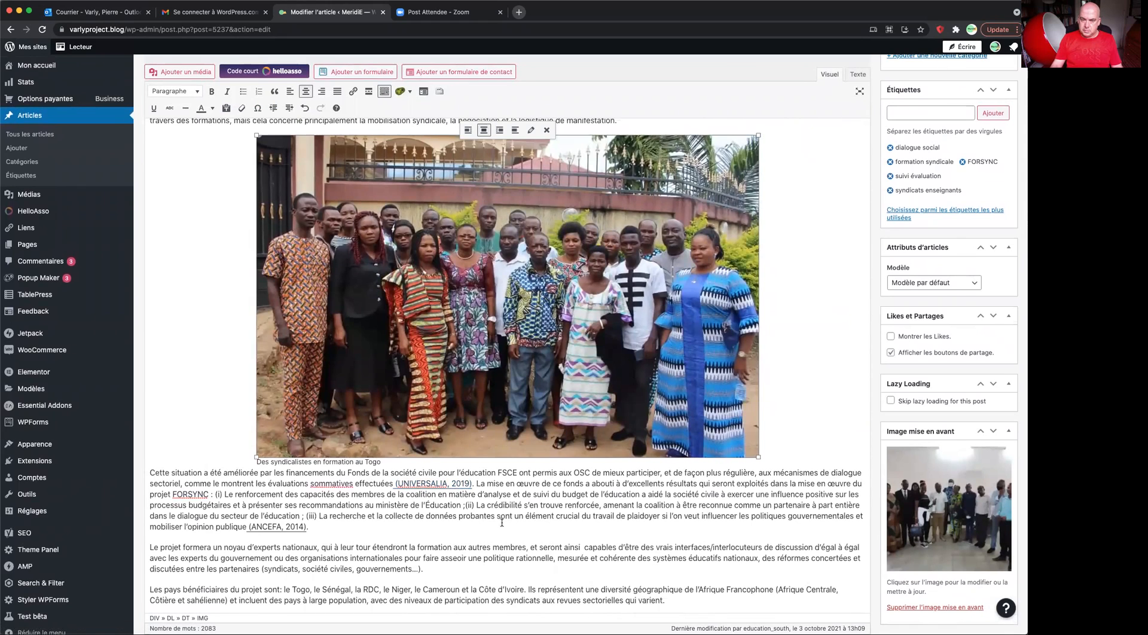
Copy the full caption of the RDC and Côte d'Ivoire group photo at the FENECO-UNTC headquarters into its alternative text and update the image.
scroll(501, 523, "down", 15)
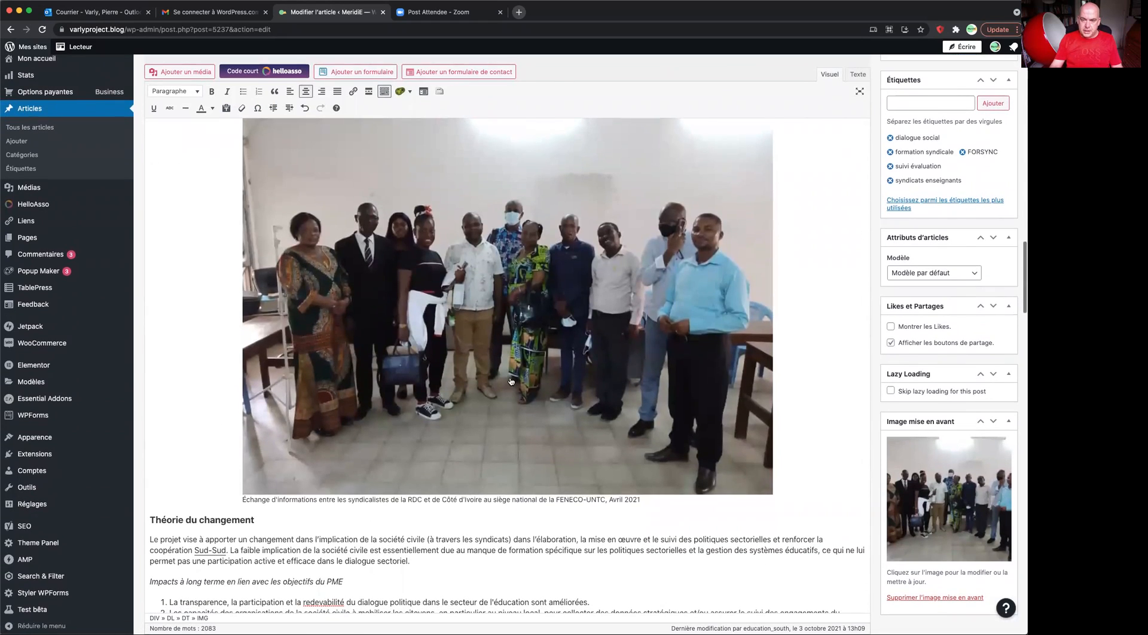
left_click(511, 381)
left_click(529, 135)
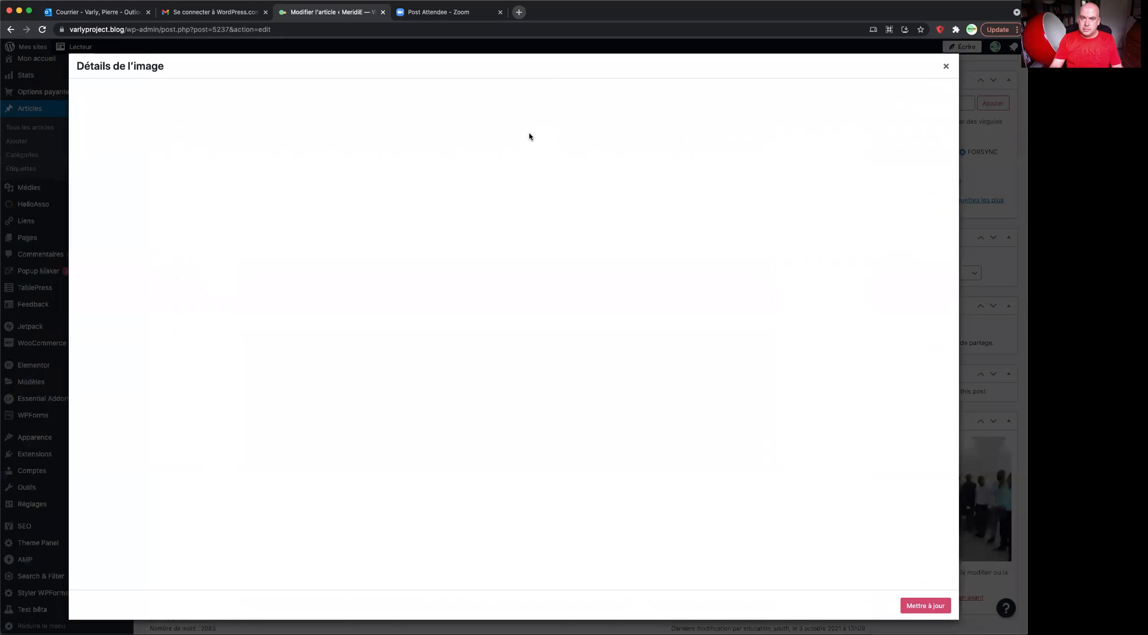
left_click_drag(304, 136, 191, 120)
key("super+c")
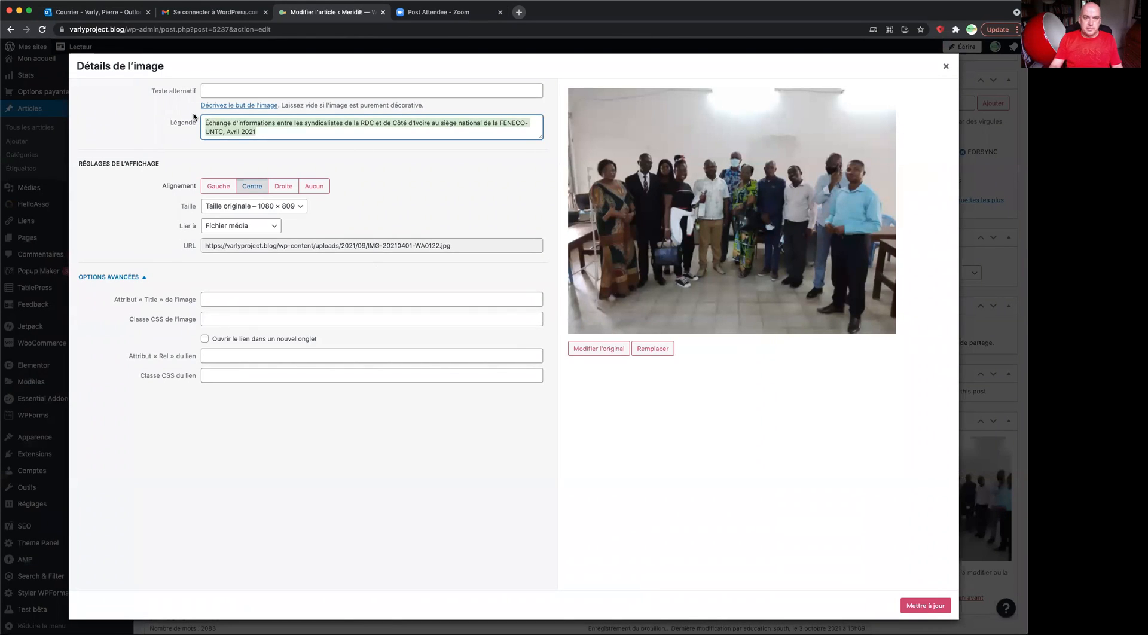
left_click(211, 92)
key("super+v")
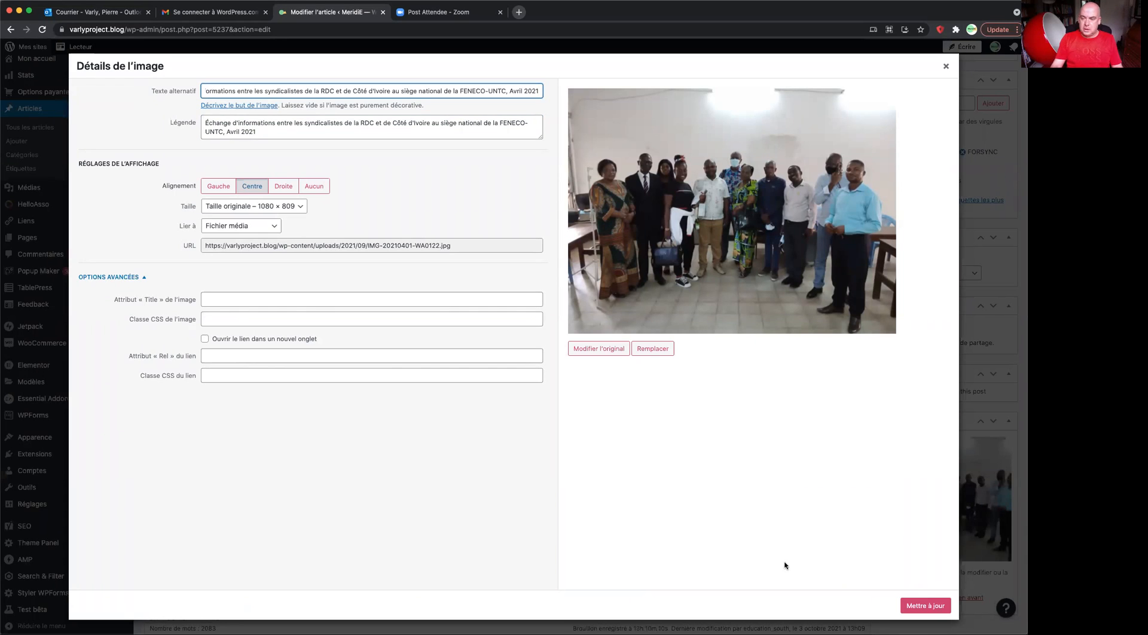
left_click(922, 607)
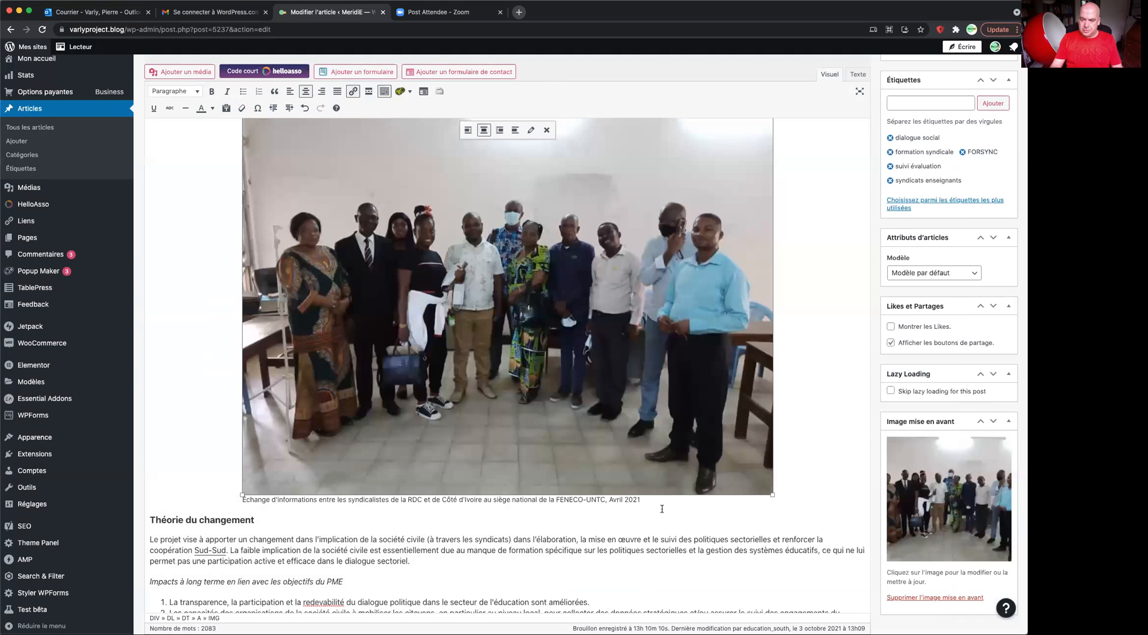
Set the alternative text of the Niger group photo to its caption "Des syndicalistes au Niger le 1er mai" and update the image.
scroll(662, 508, "down", 15)
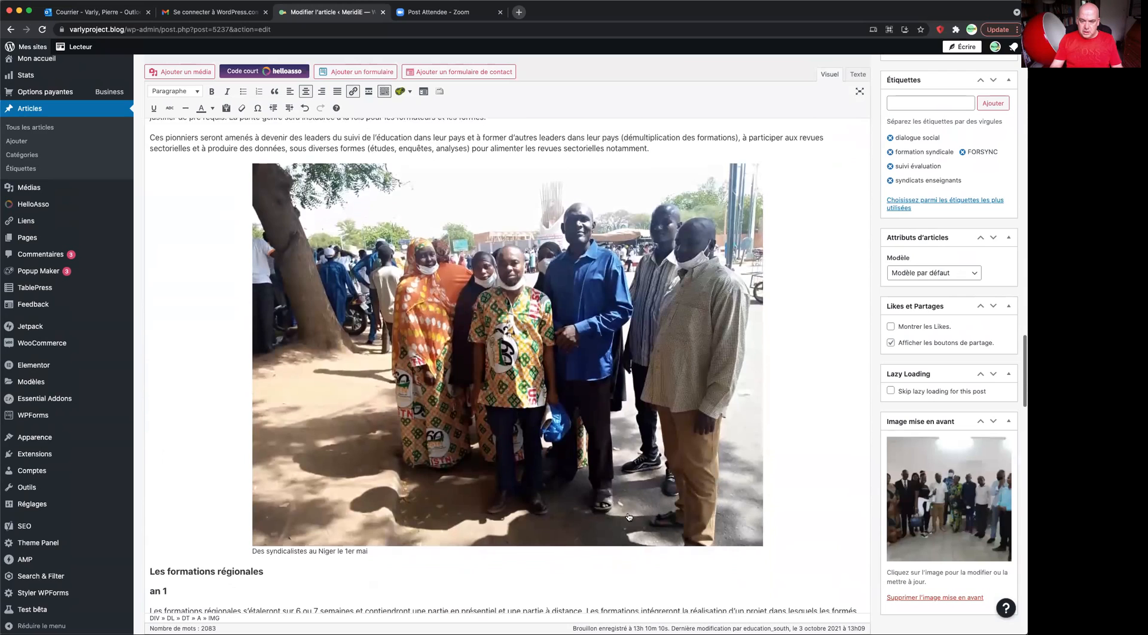
left_click_drag(368, 549, 255, 549)
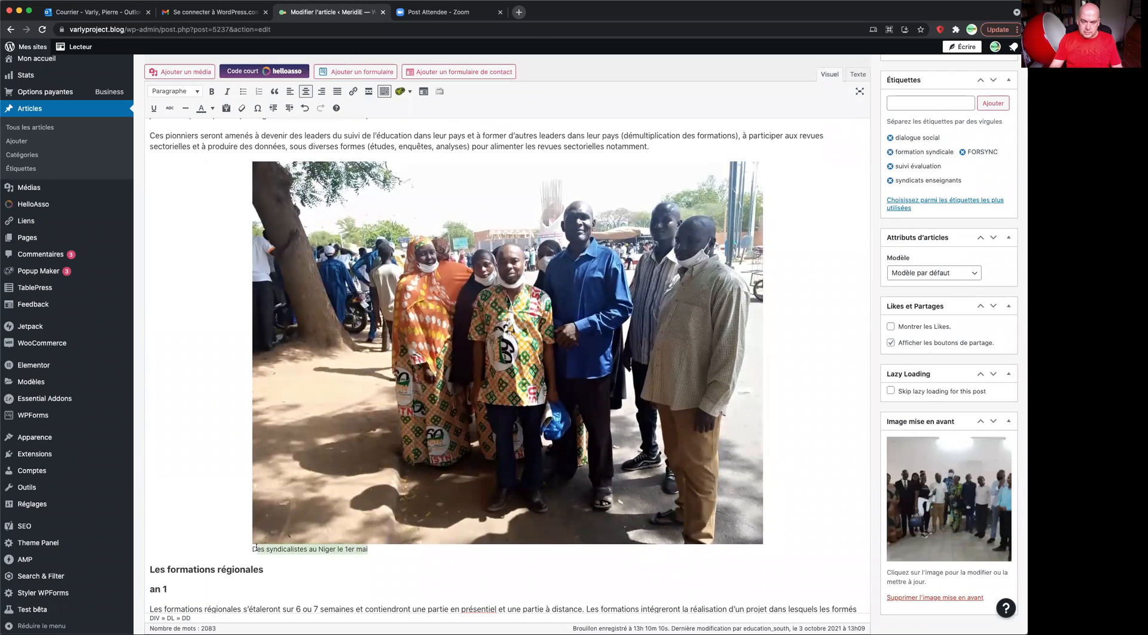
left_click(440, 389)
left_click(531, 148)
left_click(339, 132)
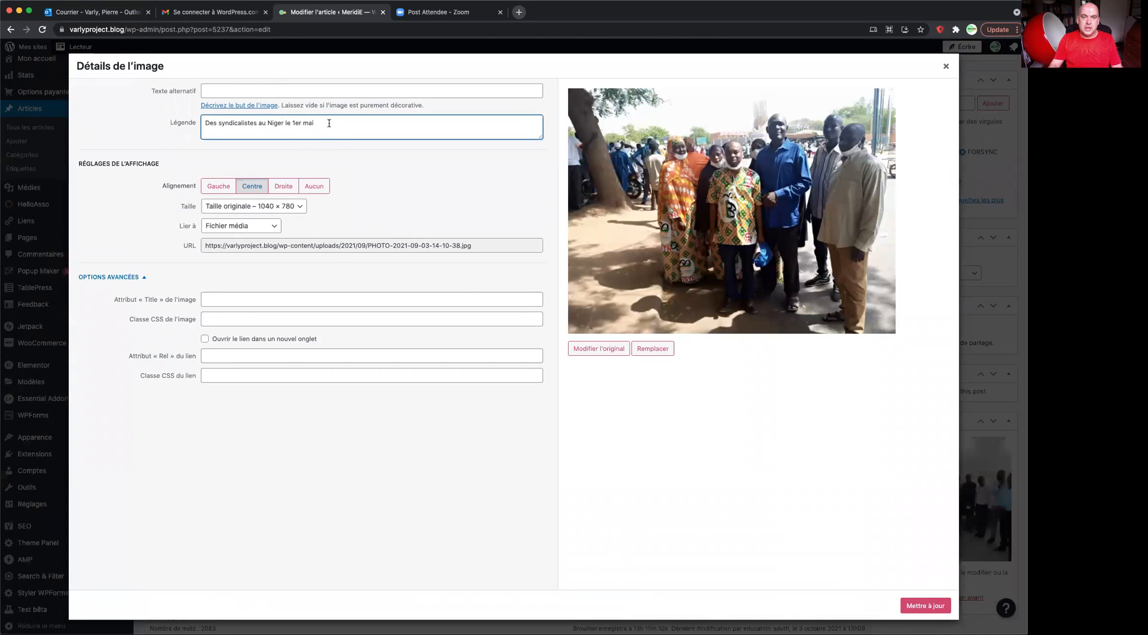
left_click_drag(329, 123, 140, 101)
key("super+c")
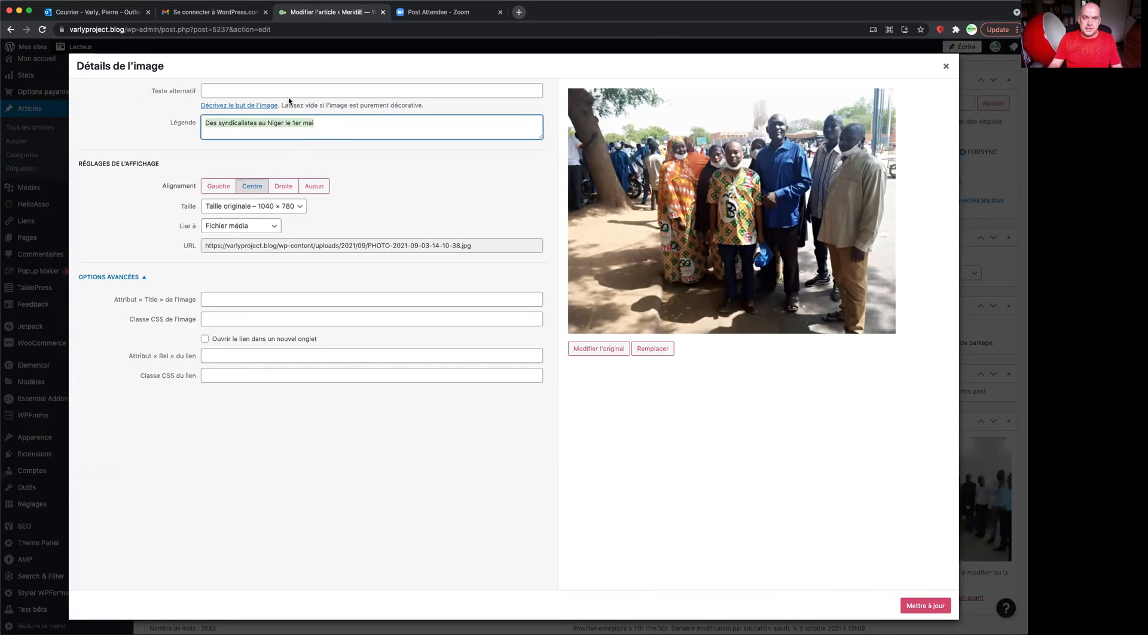
left_click(272, 90)
key("super+v")
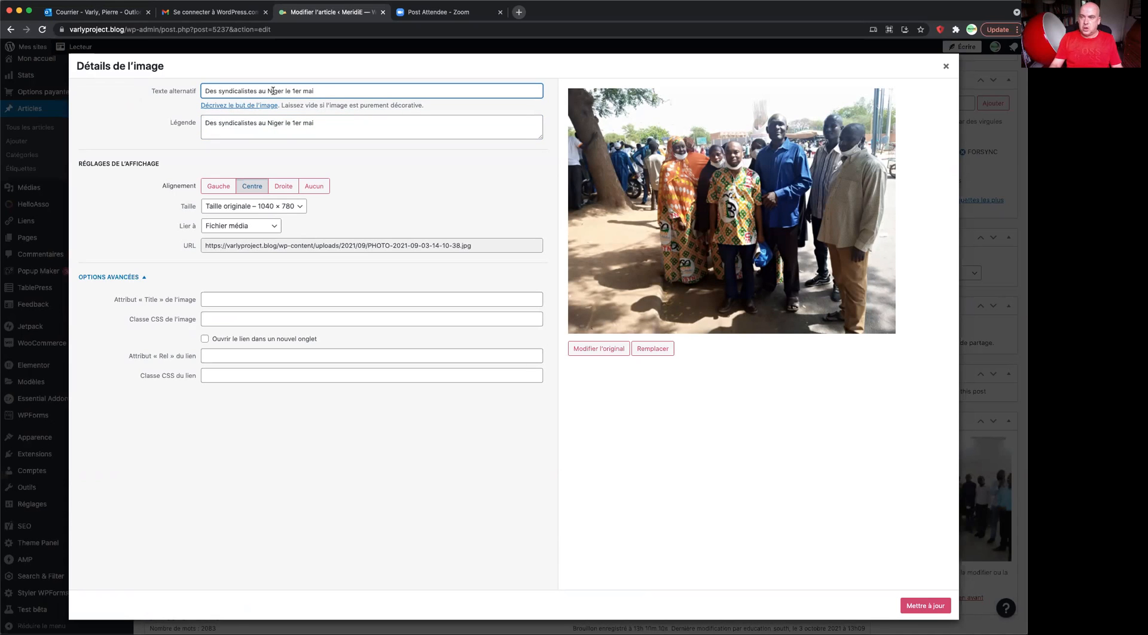
left_click(917, 607)
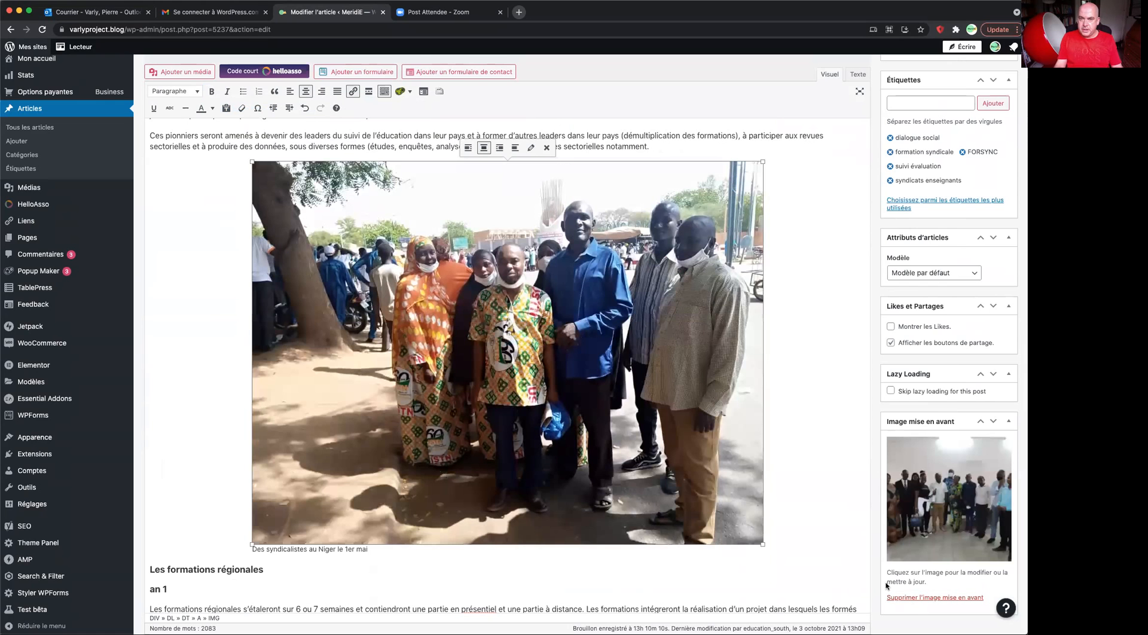
left_click(531, 147)
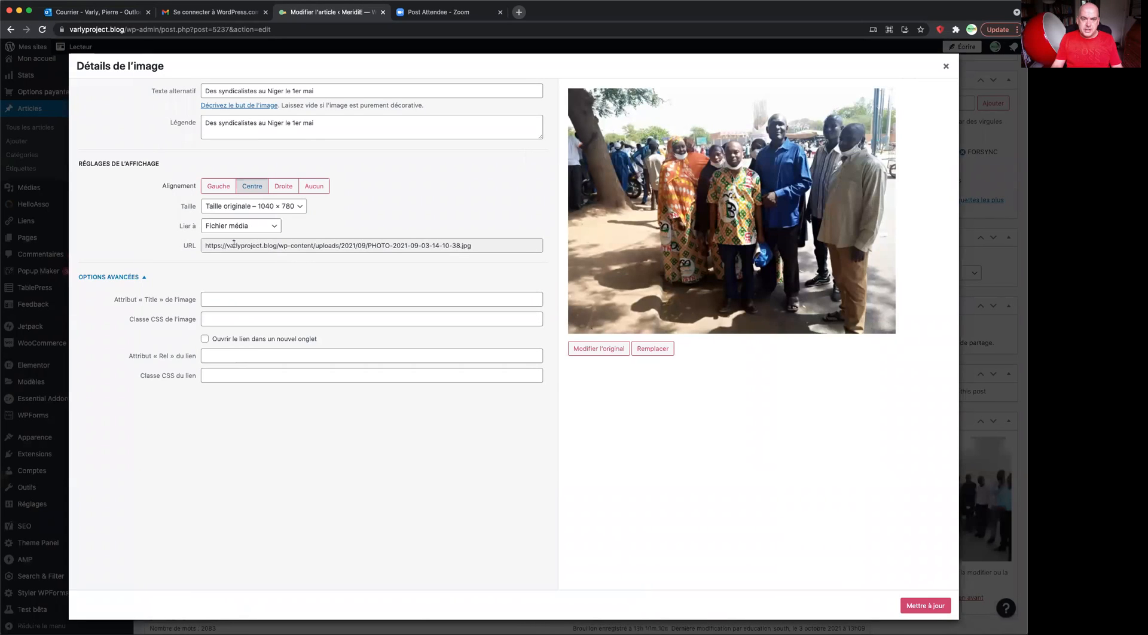
left_click(925, 605)
Give the classroom photo above "An 3 : financement de projets nationaux" the caption "Des syndicalistes en formation en RDC".
scroll(646, 507, "down", 10)
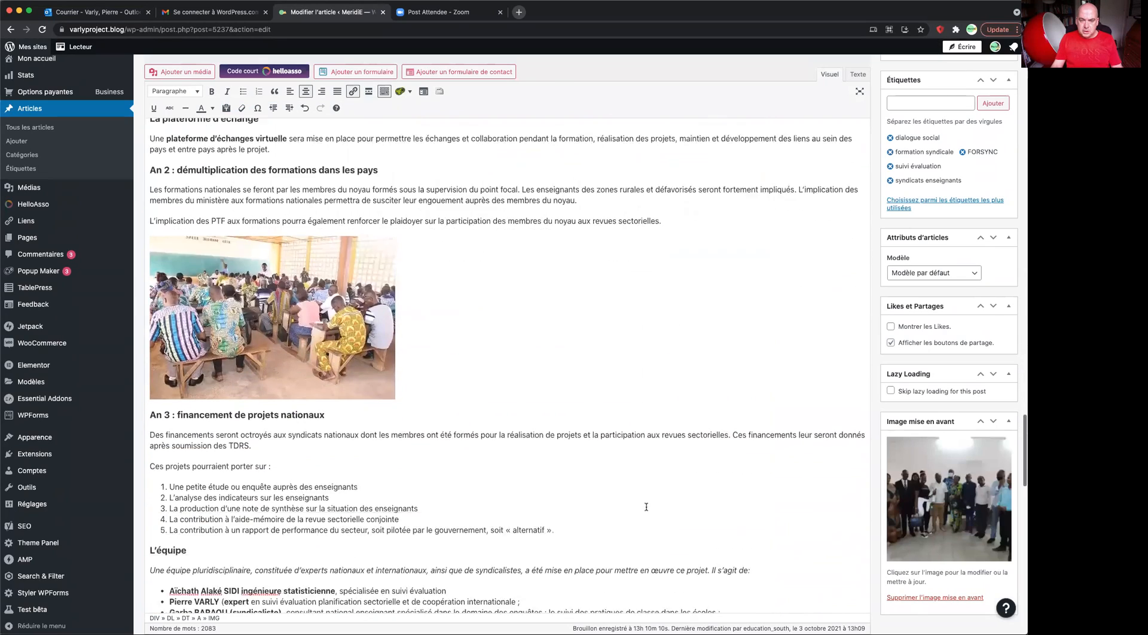
scroll(456, 311, "down", 3)
left_click(357, 246)
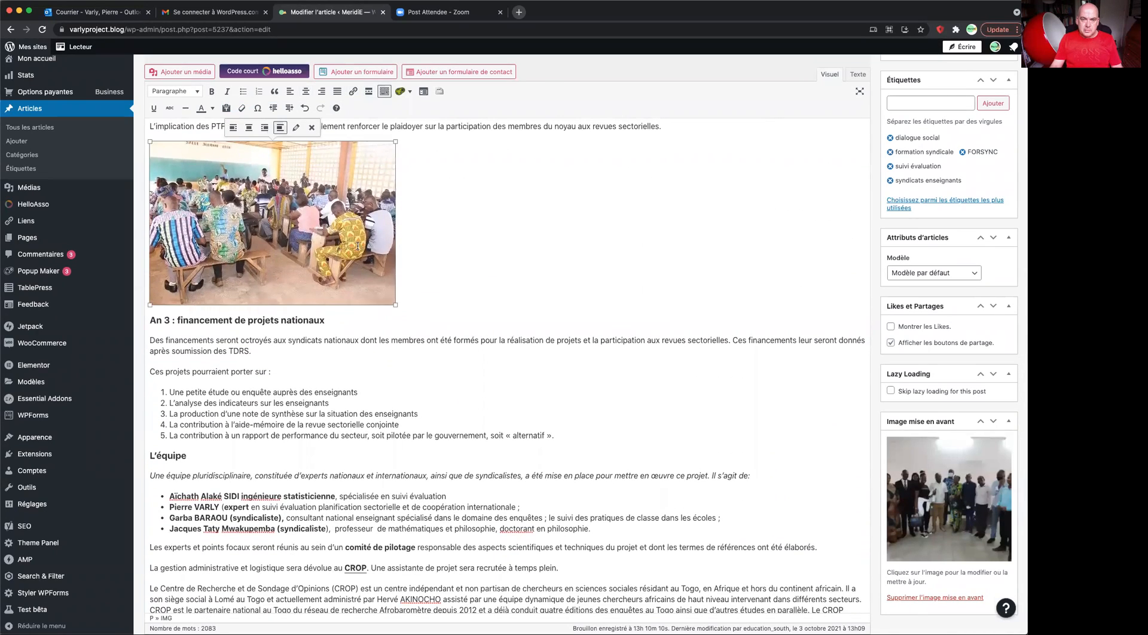
left_click(296, 127)
left_click(259, 130)
type("Des syndicalistes en formation e")
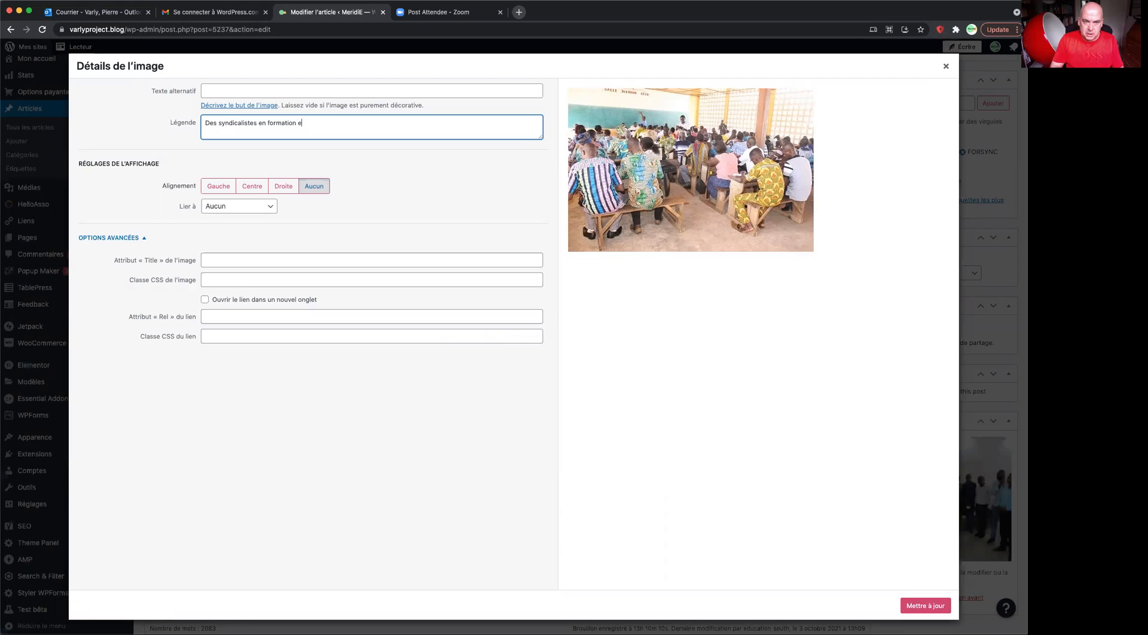
Copy the classroom photo's new caption "Des syndicalistes en formation en RDC" into its alternative text and update the image.
key("super+a")
key("super+c")
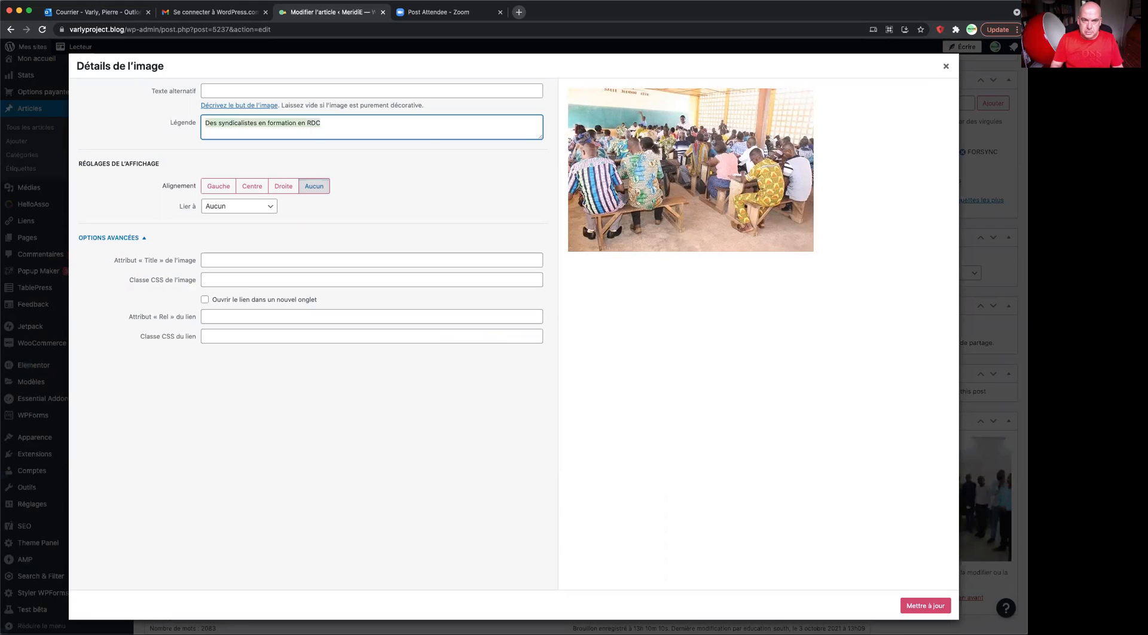
left_click(228, 91)
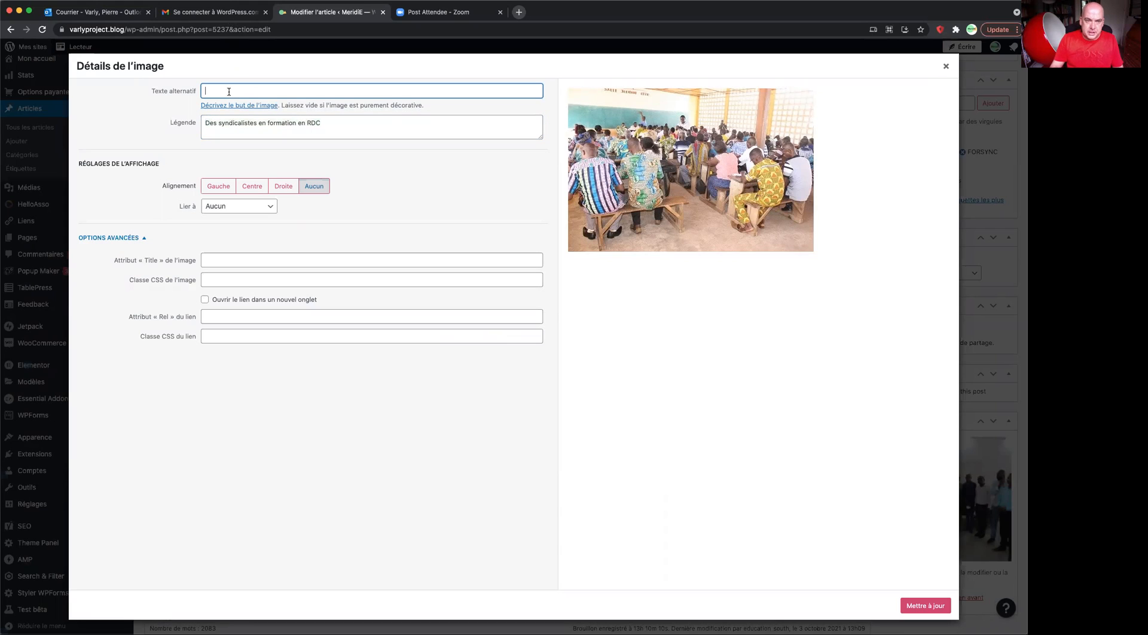
key("super+v")
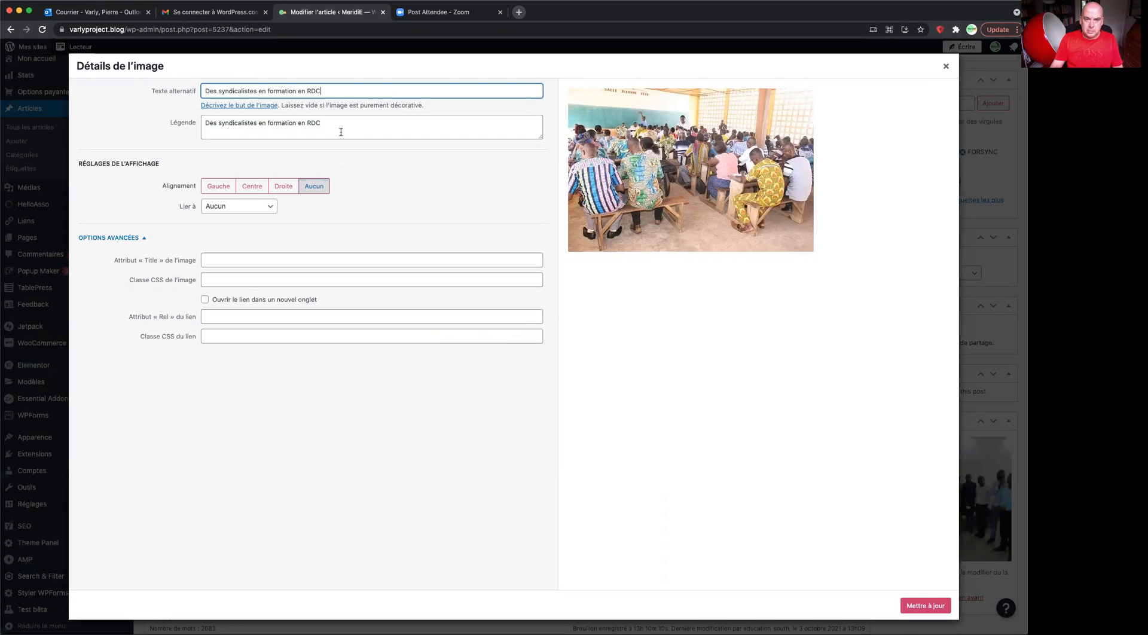
left_click(921, 606)
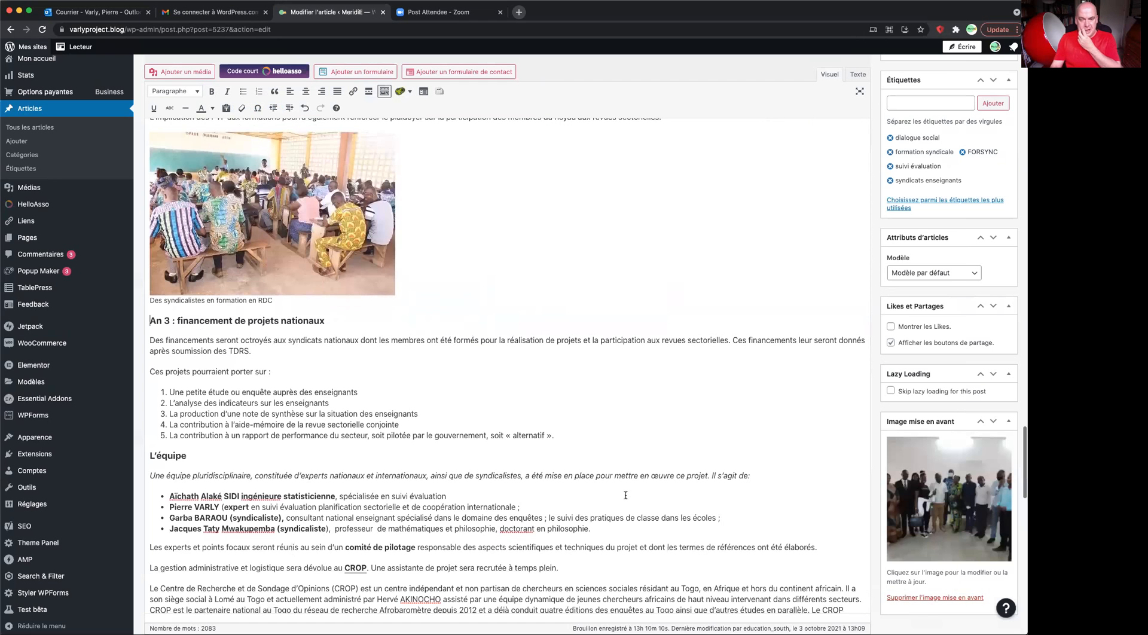
Update the published FORSYNC article to save the photos' alternative texts and the new caption.
scroll(620, 501, "down", 5)
scroll(619, 501, "down", 3)
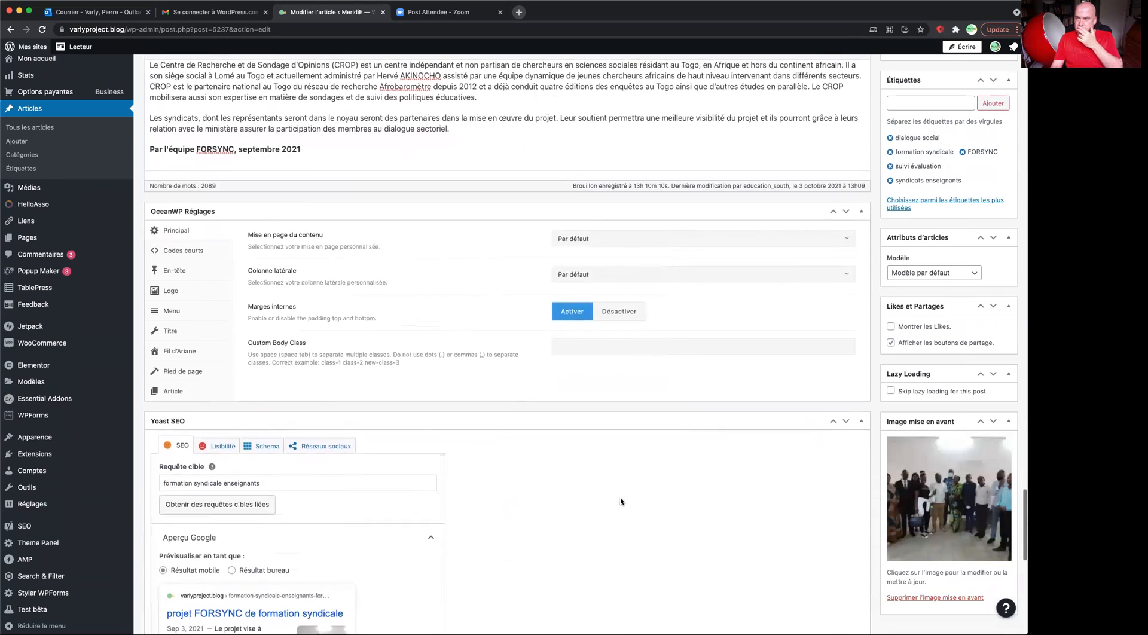
scroll(969, 392, "up", 2)
scroll(969, 391, "up", 6)
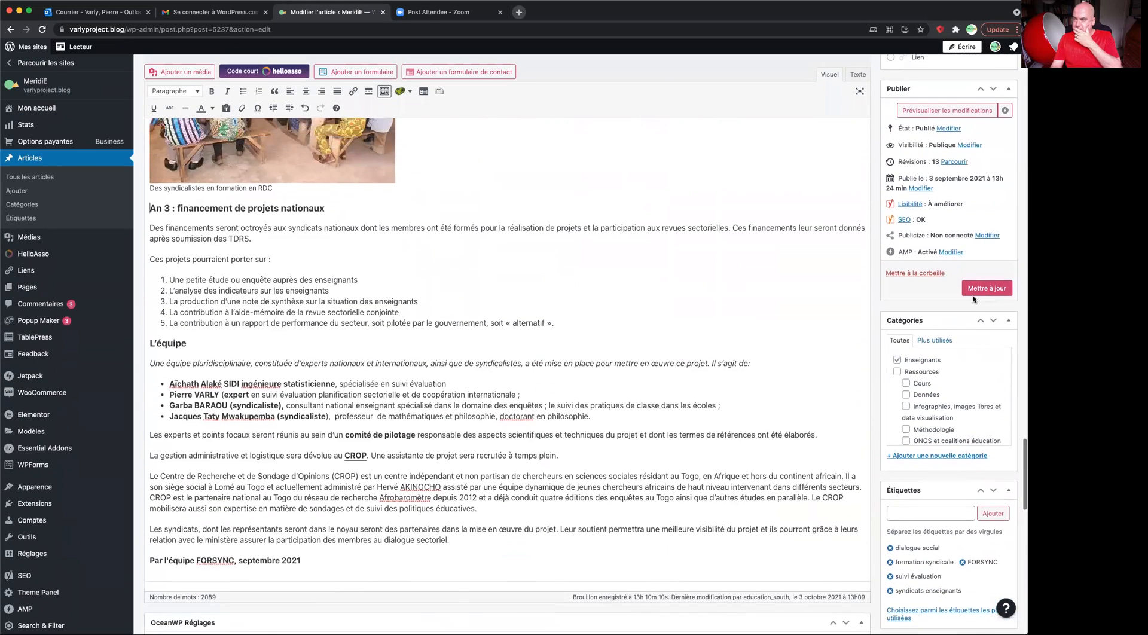
left_click(977, 289)
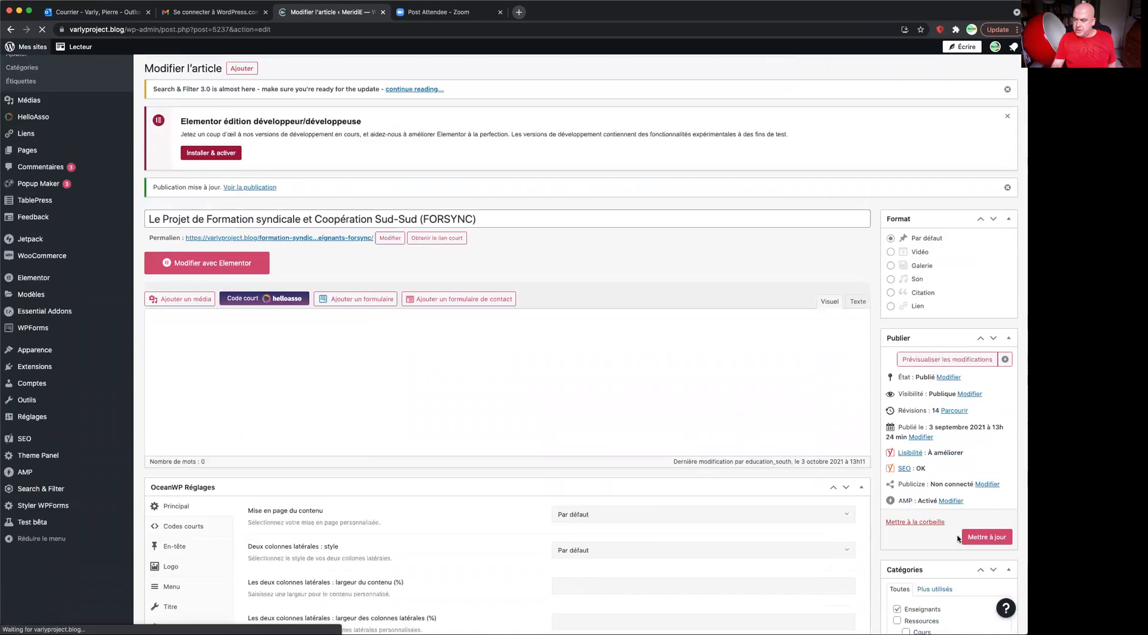
Review the Yoast SEO readability analysis of the article for problems and suggested improvements.
scroll(592, 541, "down", 20)
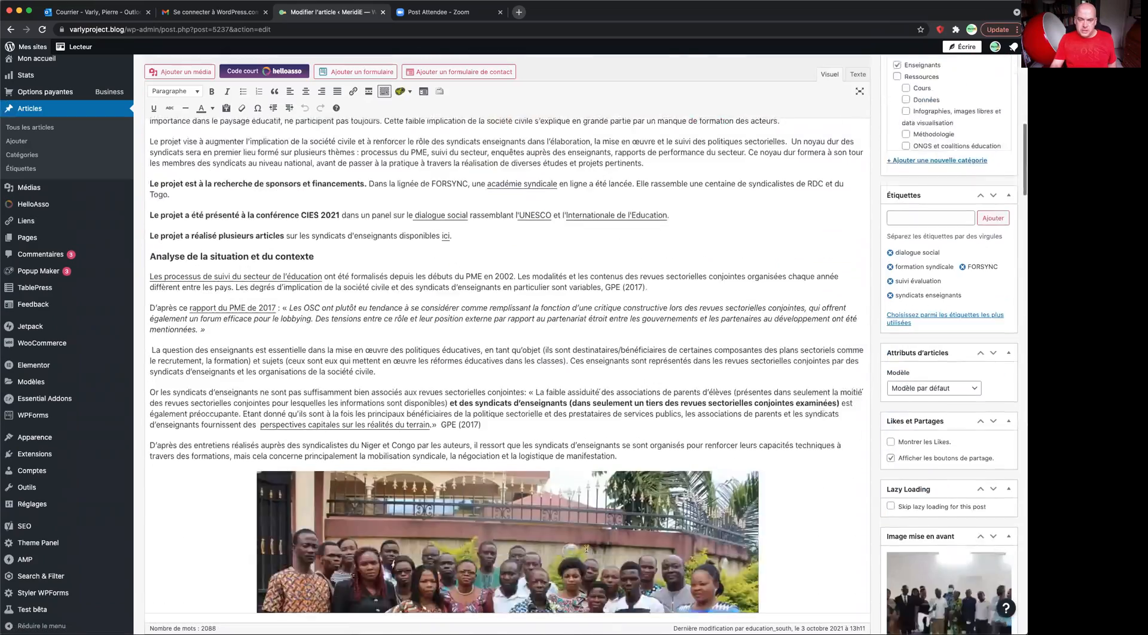
scroll(586, 553, "down", 20)
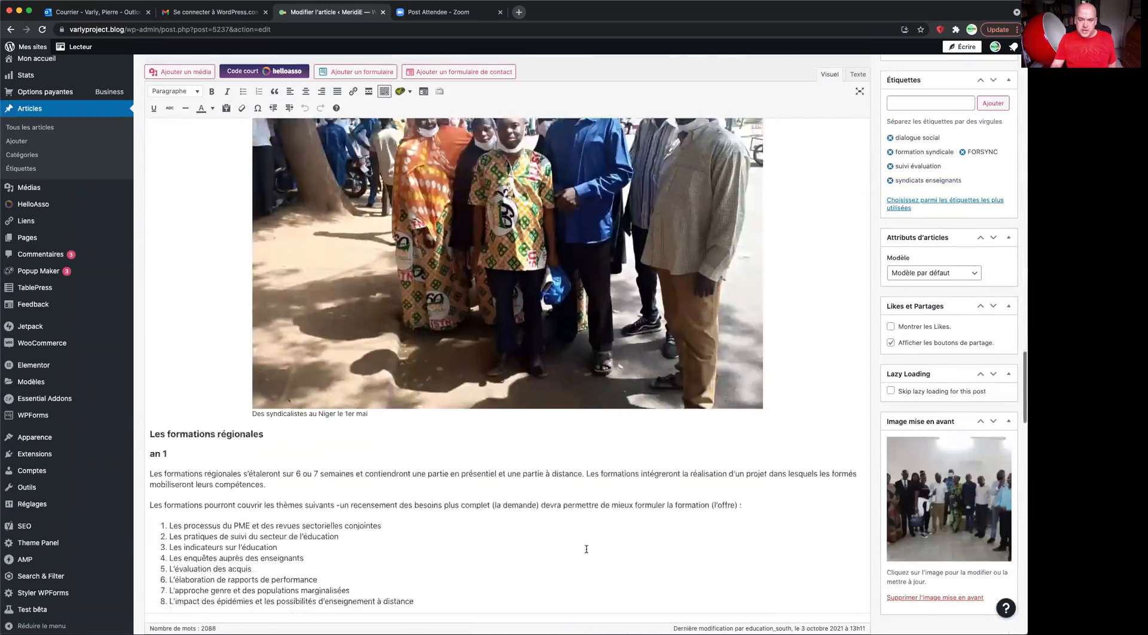
scroll(586, 549, "down", 15)
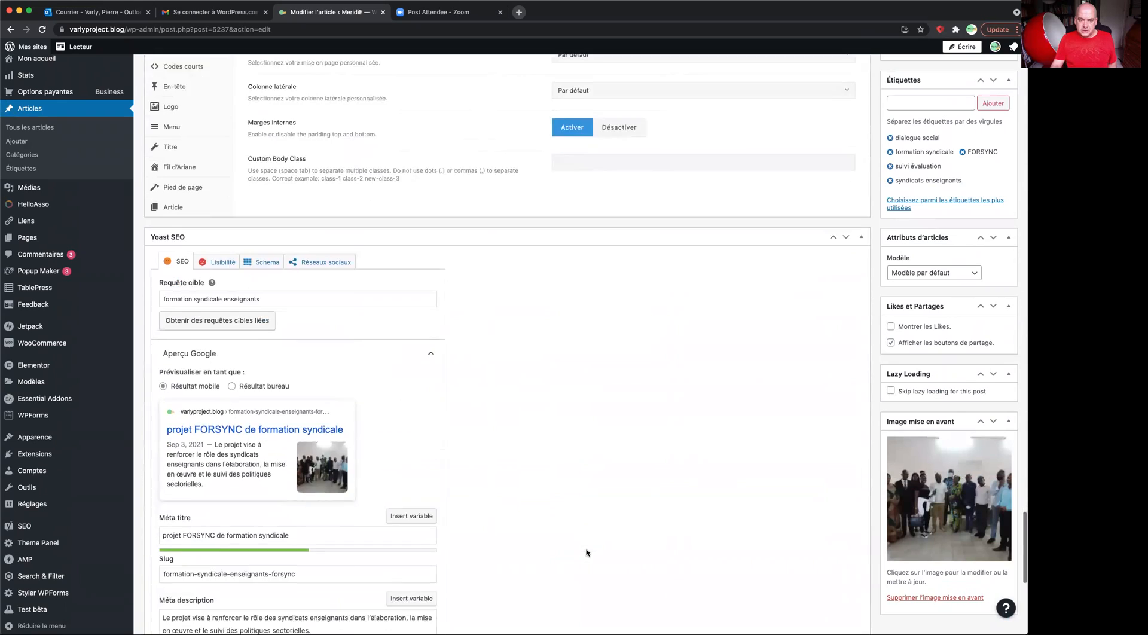
left_click(217, 196)
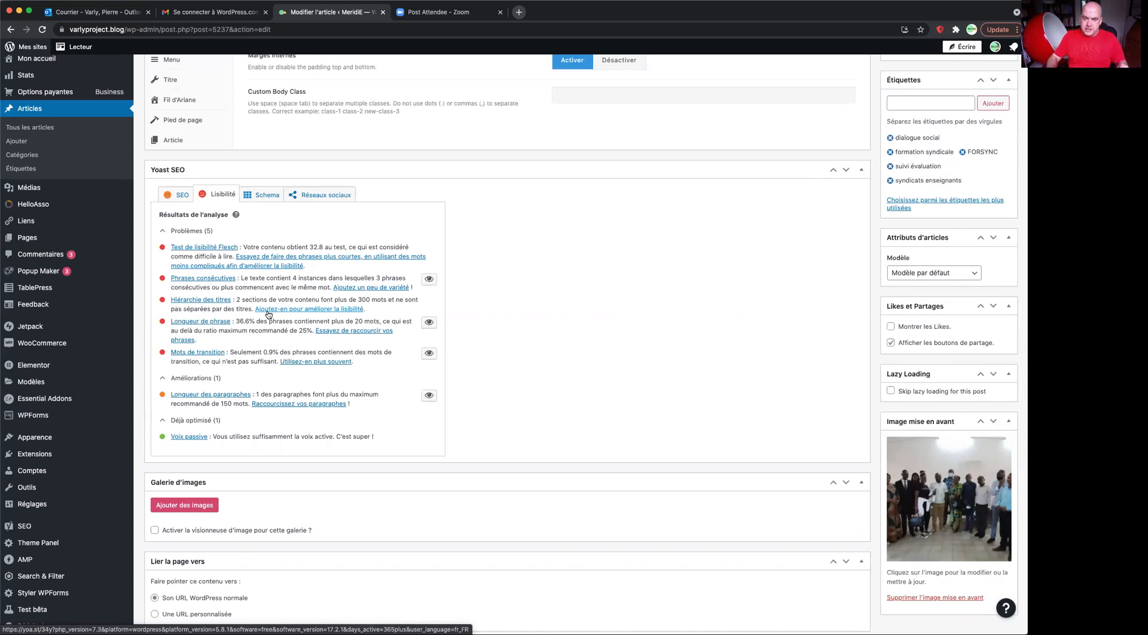
Change the "Résumé" heading below the first photo to the Titre 2 heading level.
scroll(464, 358, "up", 20)
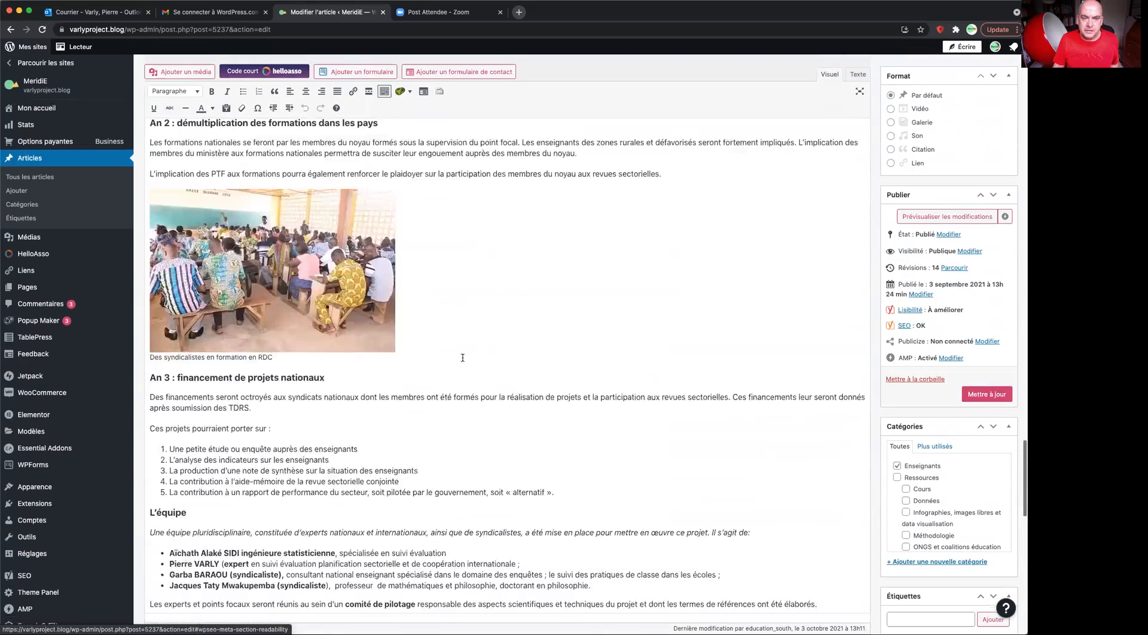
scroll(462, 357, "up", 20)
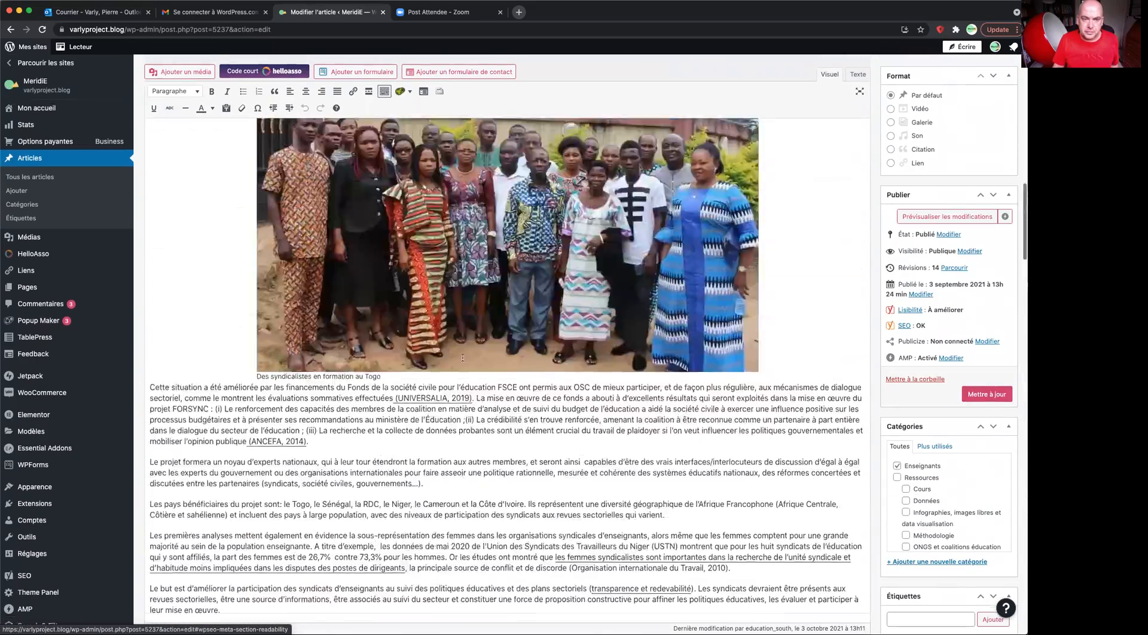
scroll(462, 357, "up", 2)
scroll(462, 357, "down", 6)
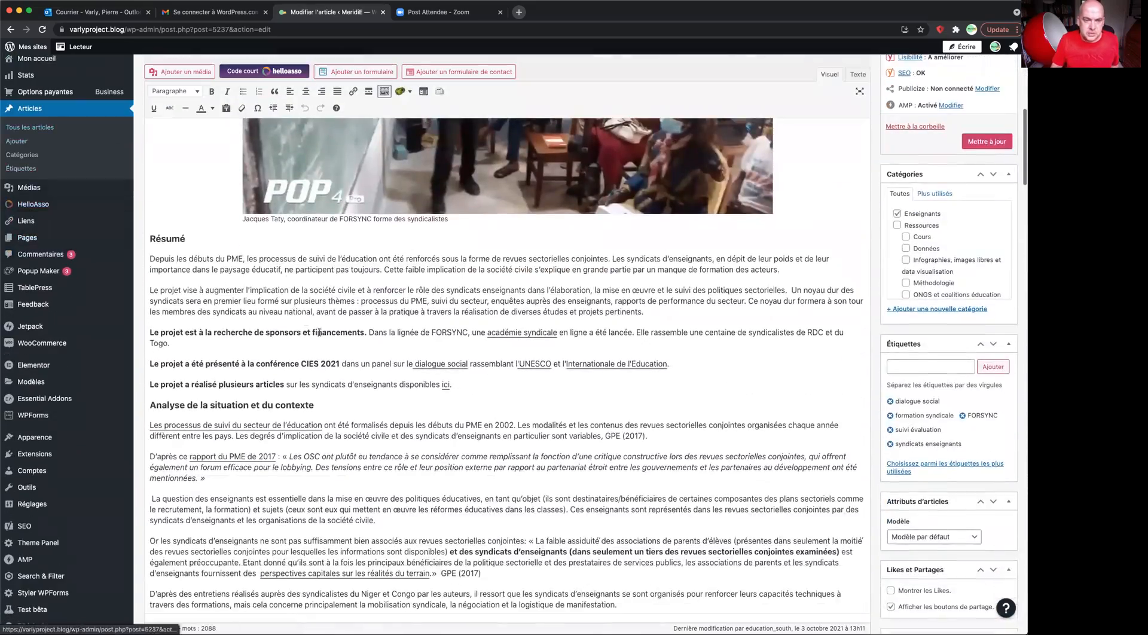
left_click_drag(190, 238, 147, 238)
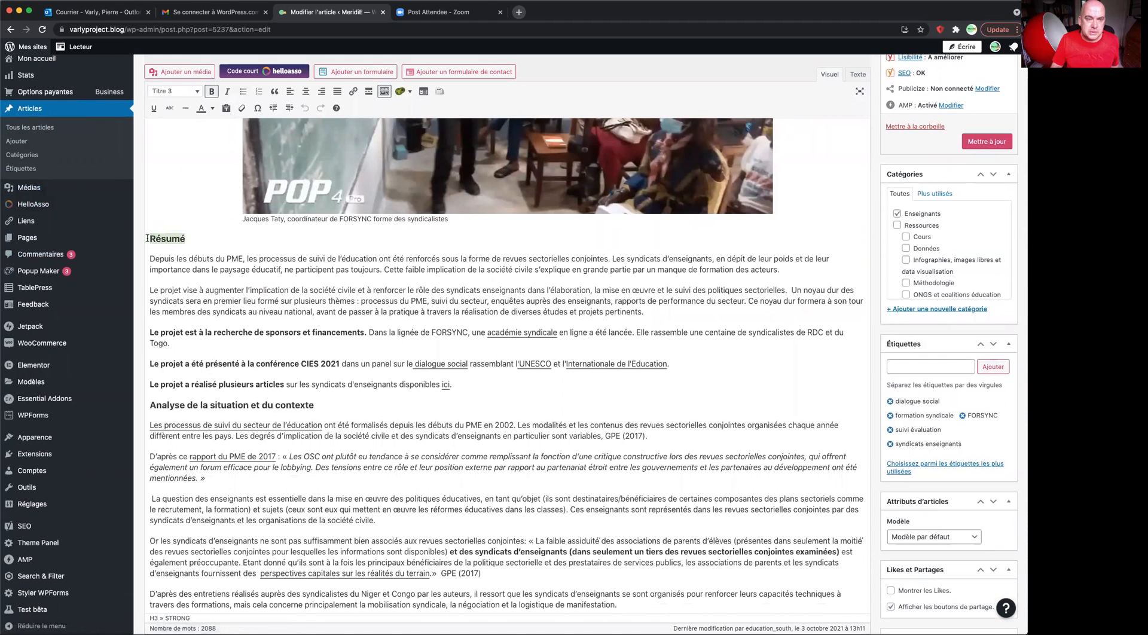
left_click(175, 91)
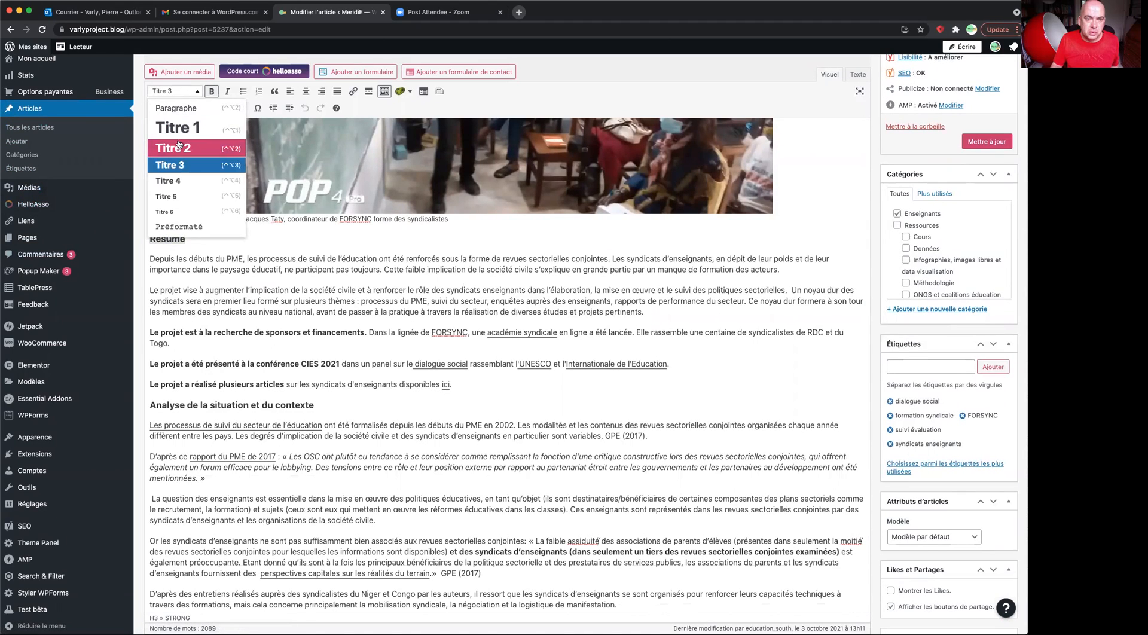
left_click(180, 149)
Change the "Analyse de la situation et du contexte" heading to the Titre 2 heading level.
left_click_drag(312, 404, 147, 397)
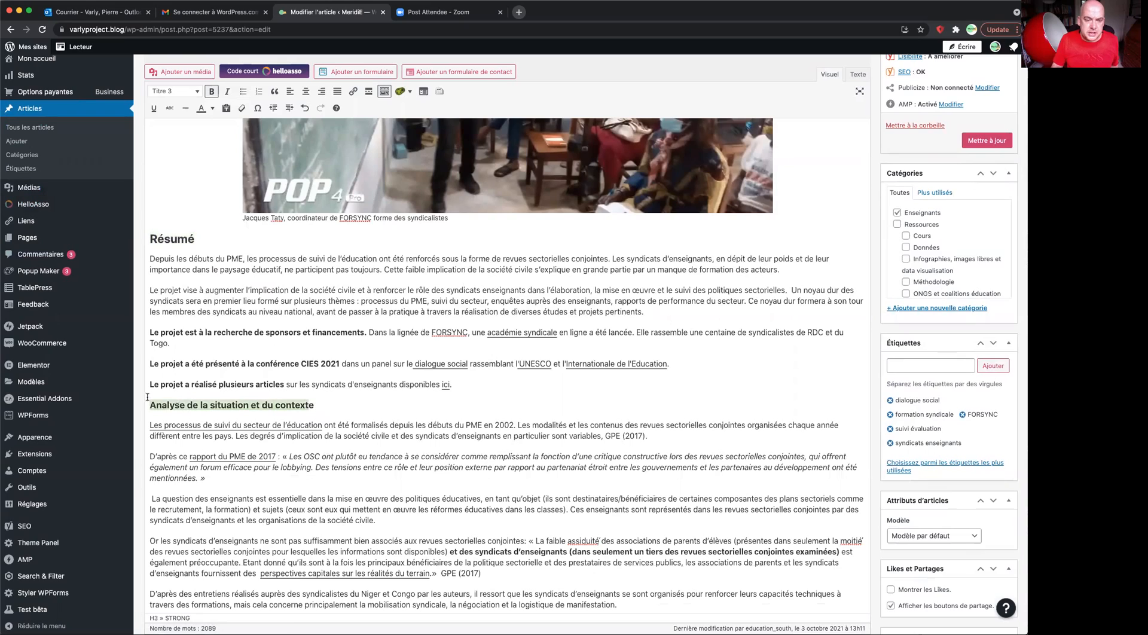
left_click(195, 94)
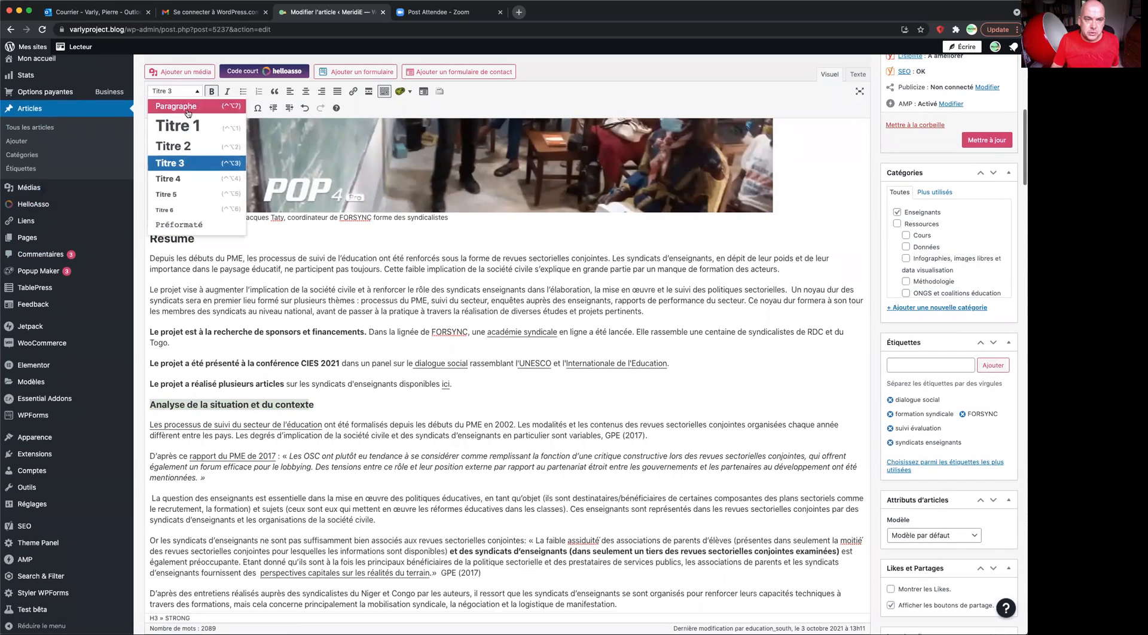
left_click(180, 148)
scroll(469, 515, "down", 3)
scroll(469, 514, "down", 10)
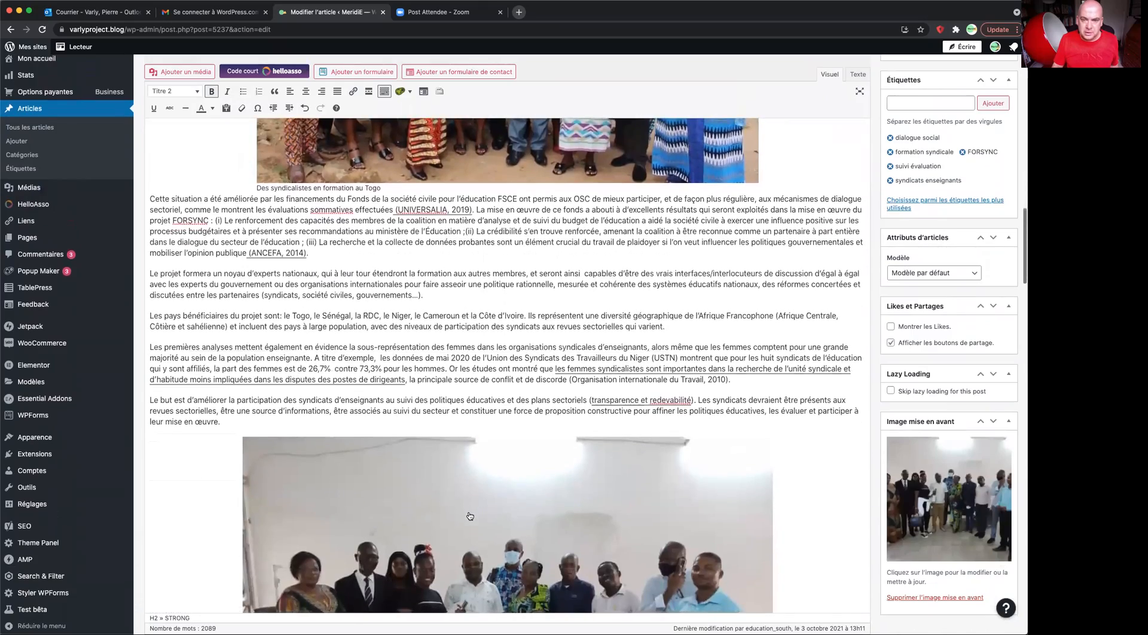
scroll(470, 516, "up", 8)
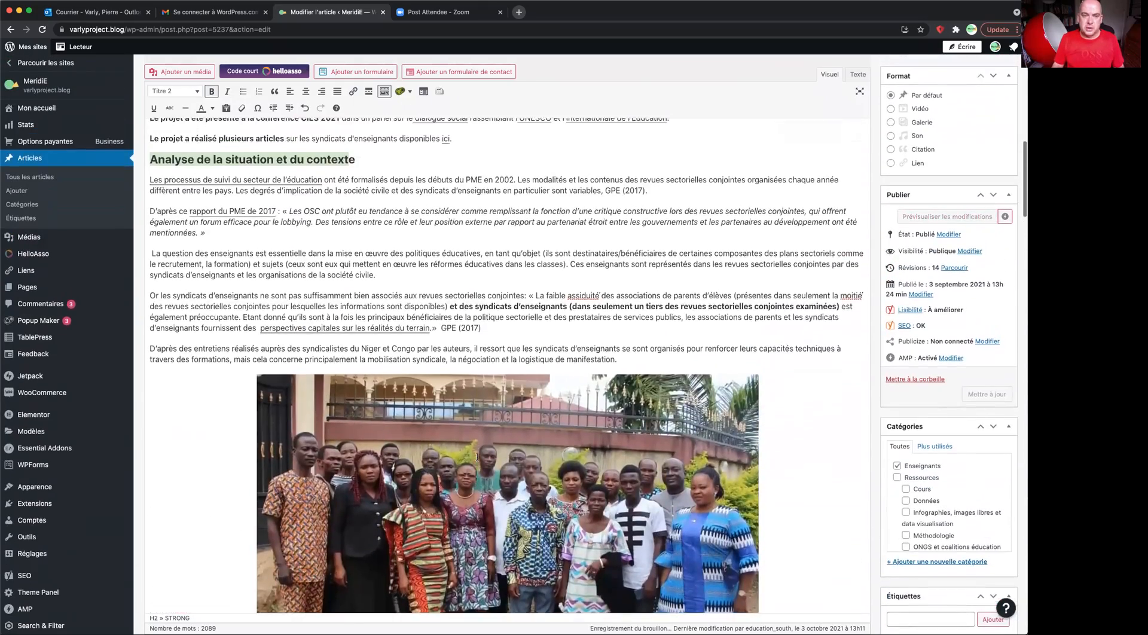
Insert the heading "Fonds de la société civile" in Titre 2 below the photo captioned "Des syndicalistes en formation au Togo".
scroll(477, 457, "up", 2)
scroll(477, 456, "down", 5)
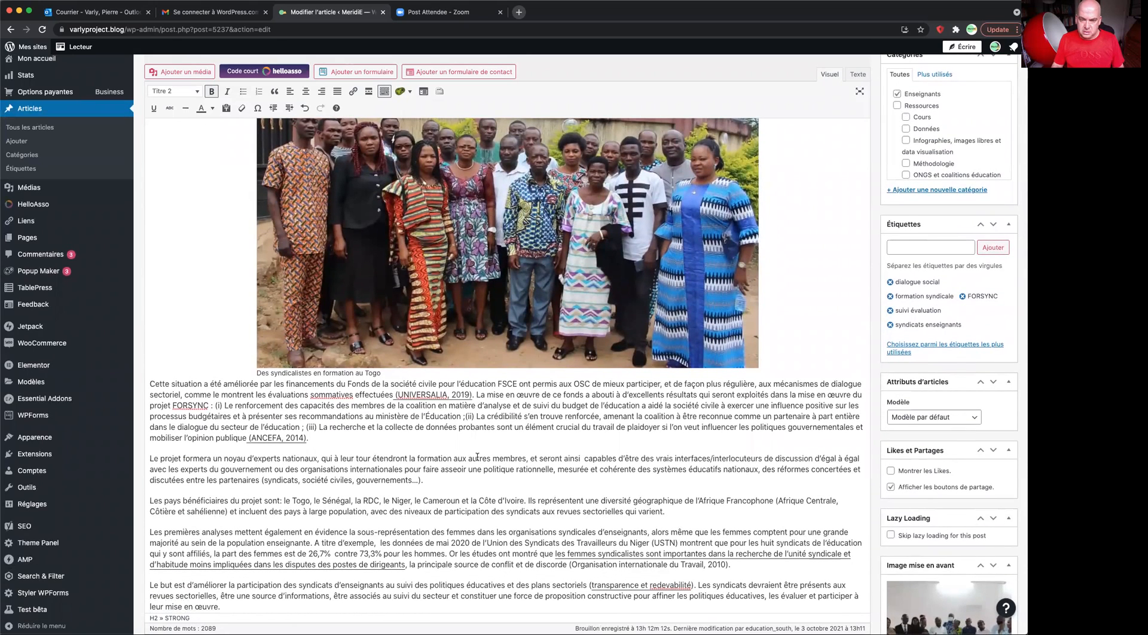
left_click(149, 382)
key("Return")
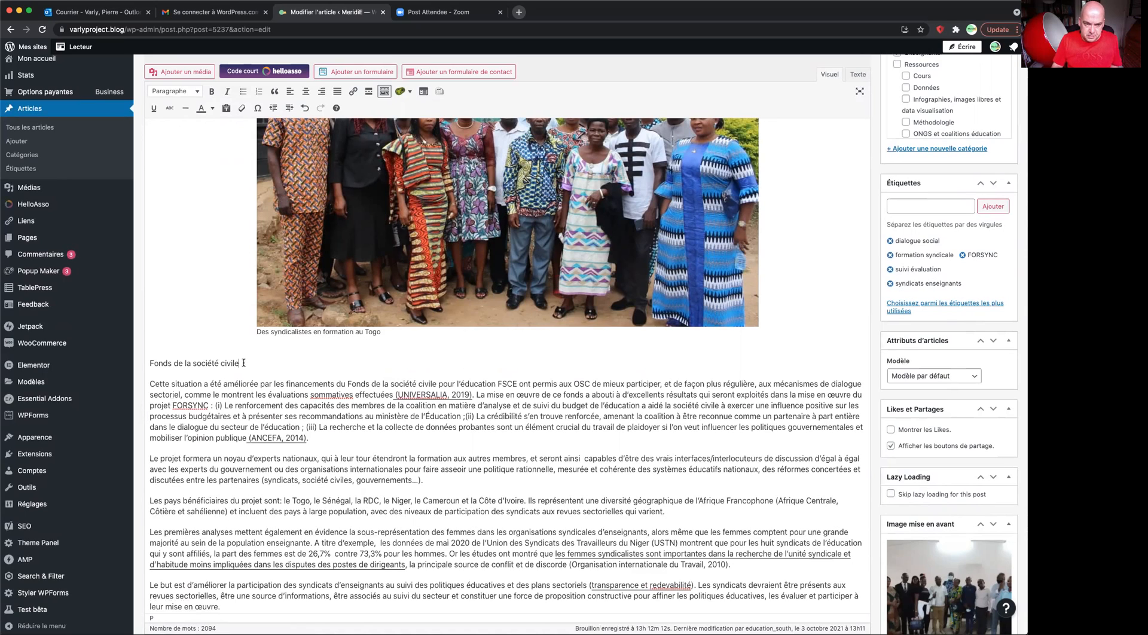
left_click_drag(243, 362, 151, 365)
left_click(196, 93)
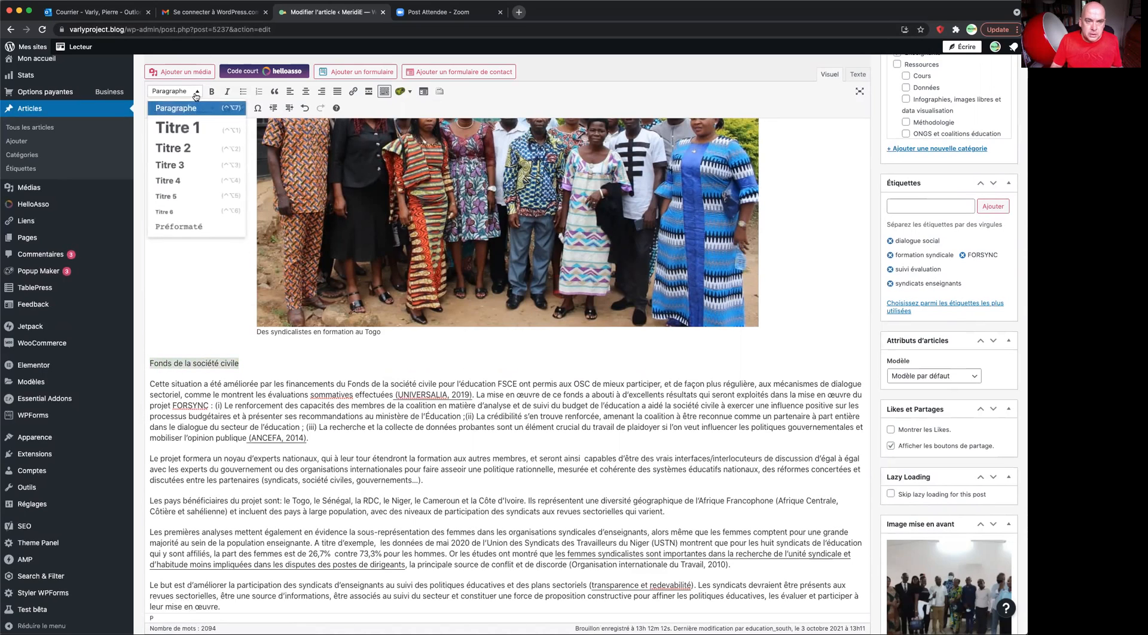
left_click(193, 156)
Change the "Théorie du changement" heading to the Titre 2 heading level.
scroll(488, 476, "down", 10)
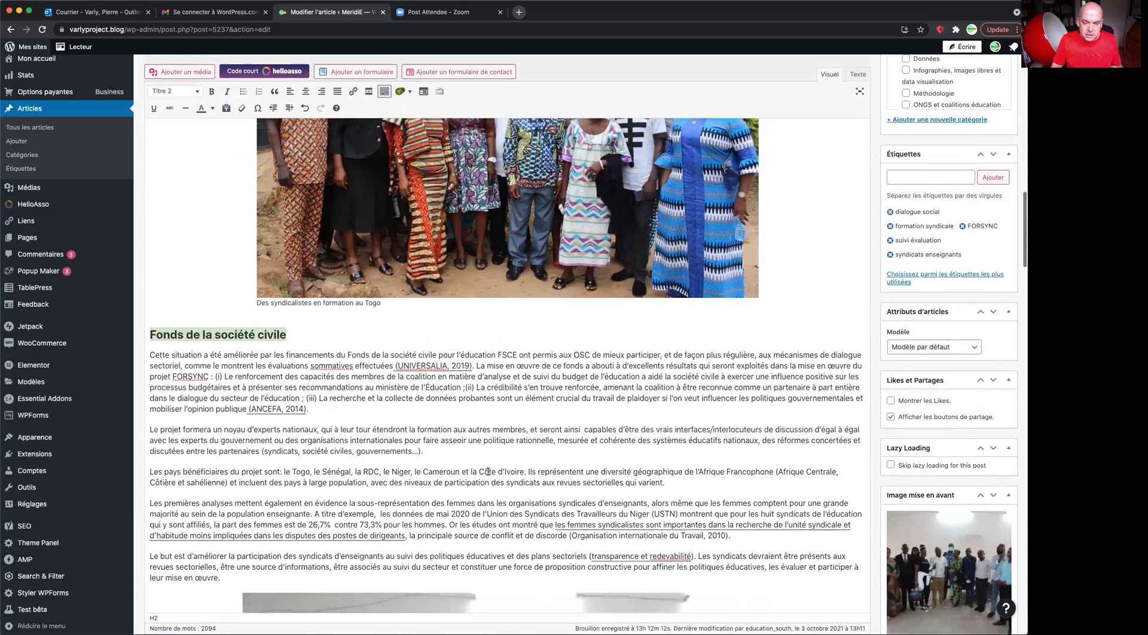
scroll(488, 476, "down", 2)
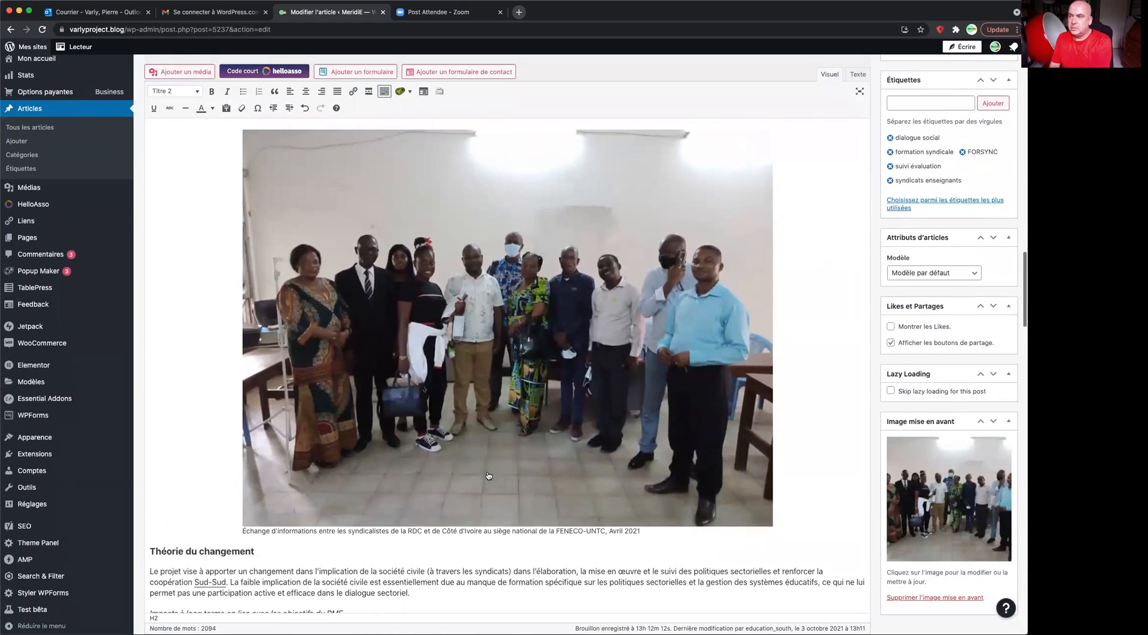
scroll(488, 476, "down", 7)
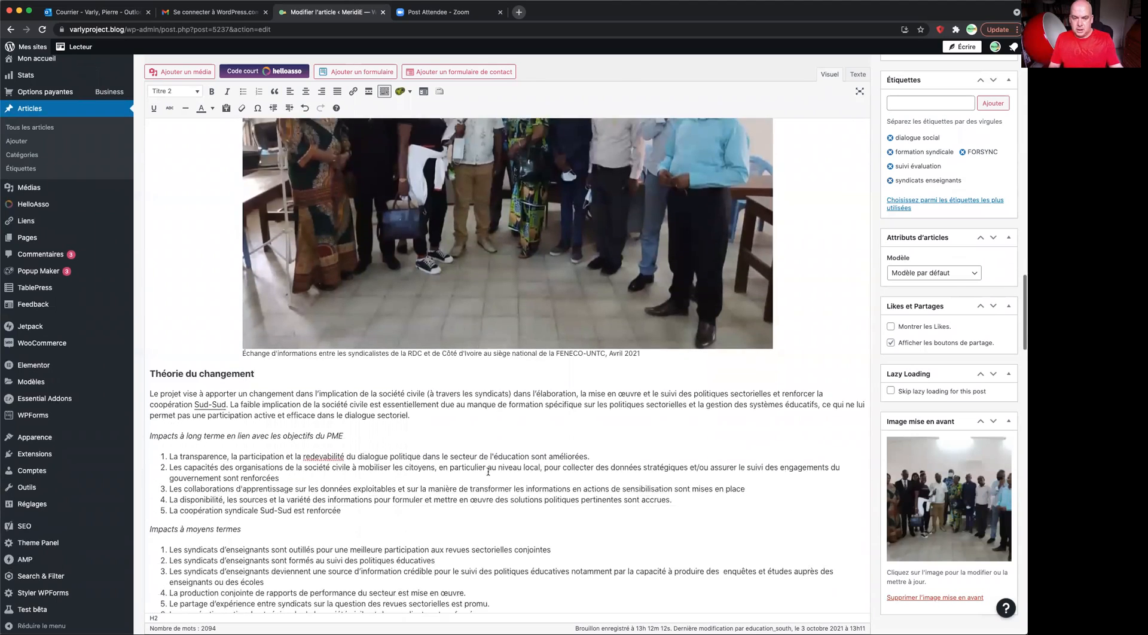
left_click_drag(254, 261, 153, 259)
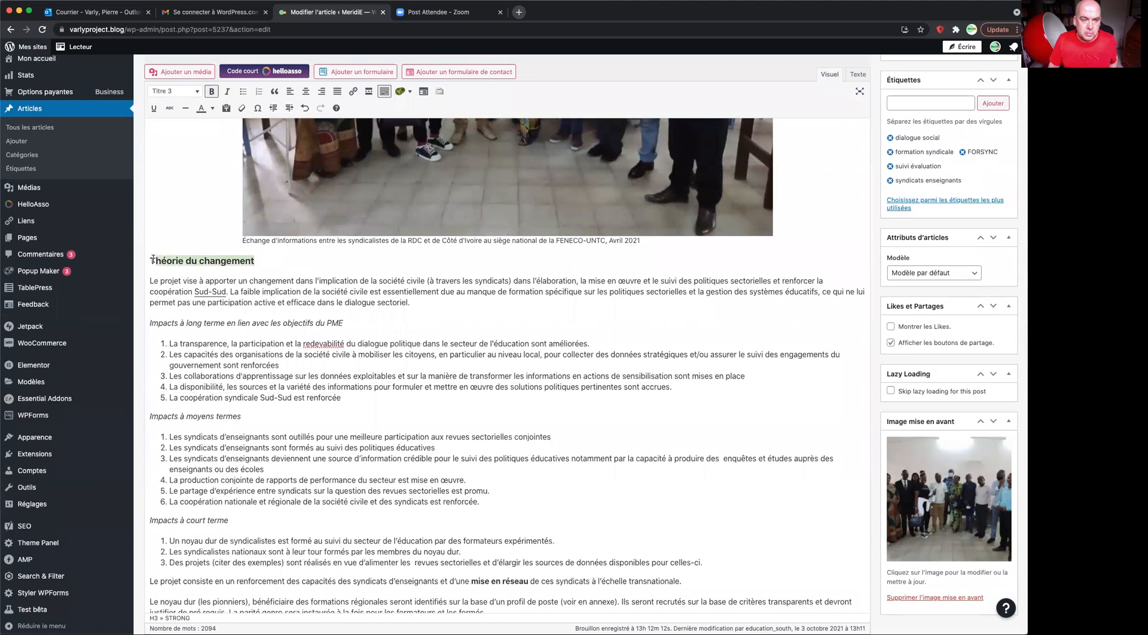
left_click(194, 91)
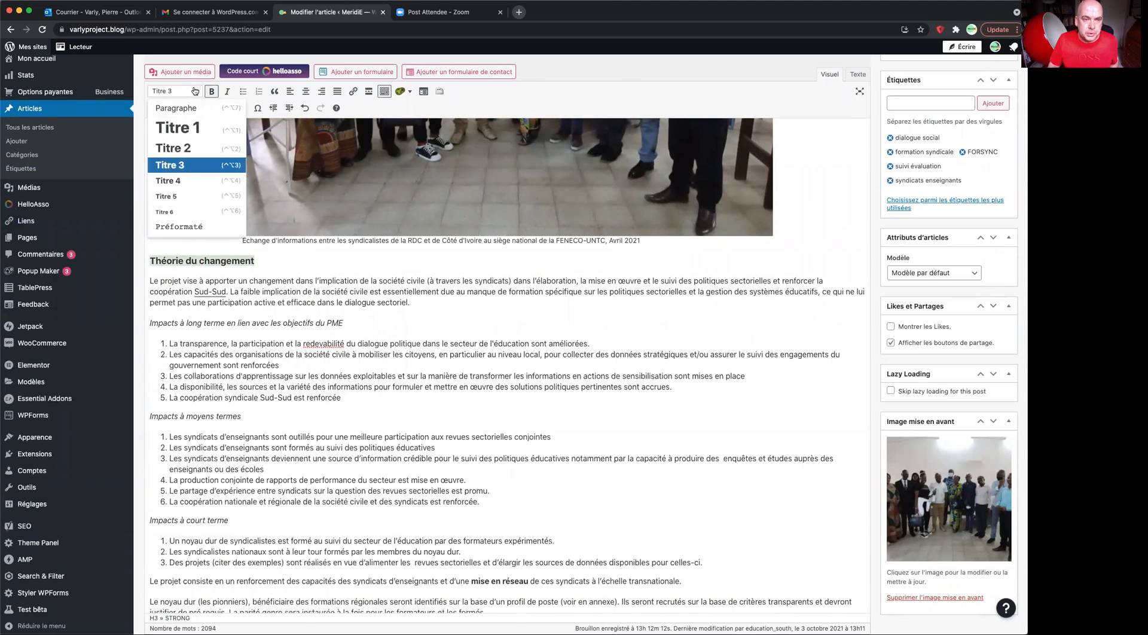
left_click(185, 148)
Change the "Les formations régionales" and "La plateforme d'échange" headings to the Titre 2 heading level.
scroll(492, 541, "down", 9)
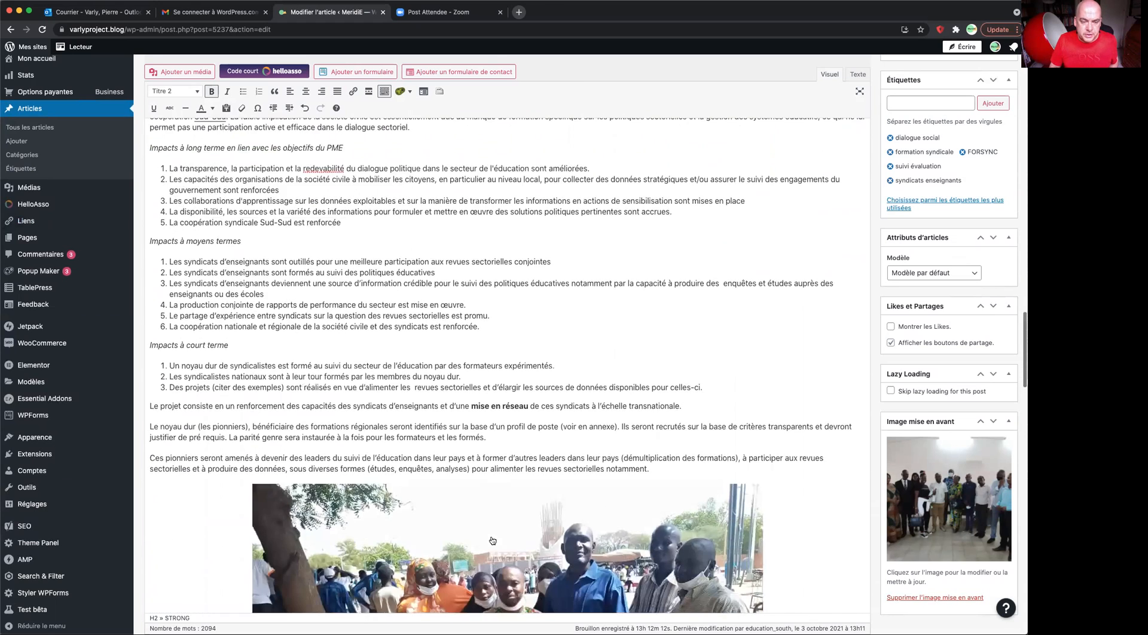
scroll(492, 540, "down", 8)
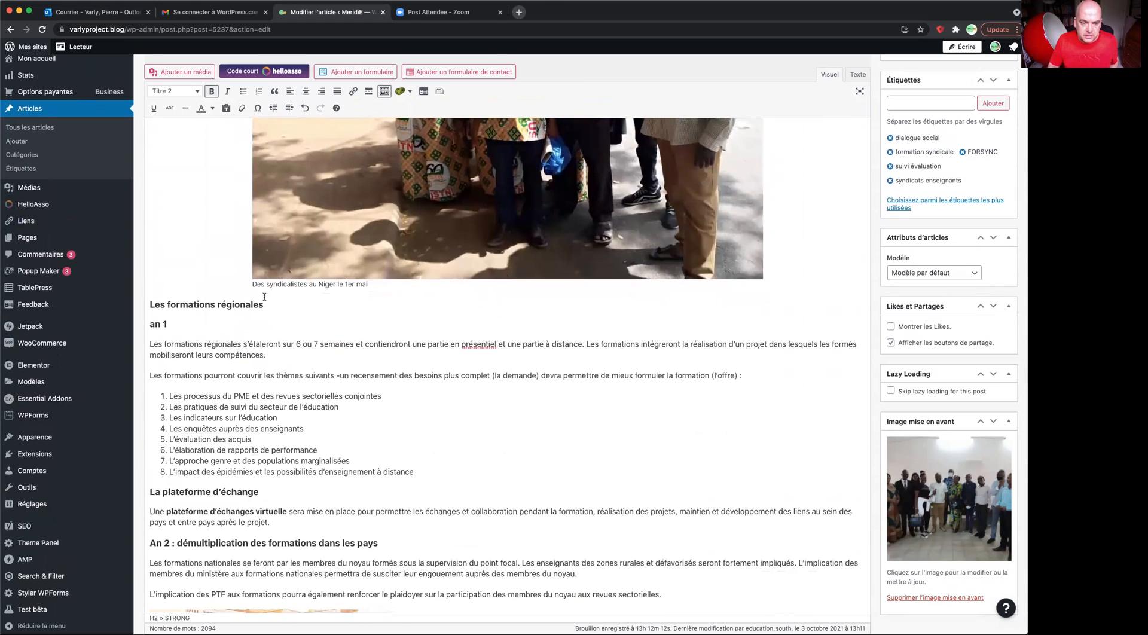
left_click_drag(269, 300, 142, 304)
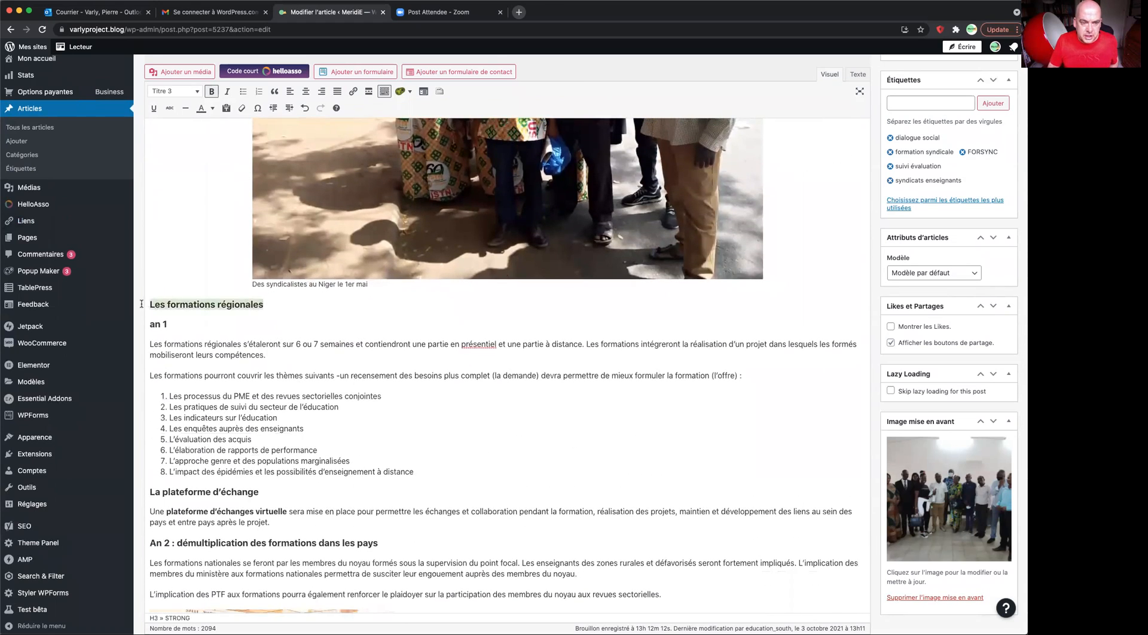
left_click(194, 92)
left_click(173, 148)
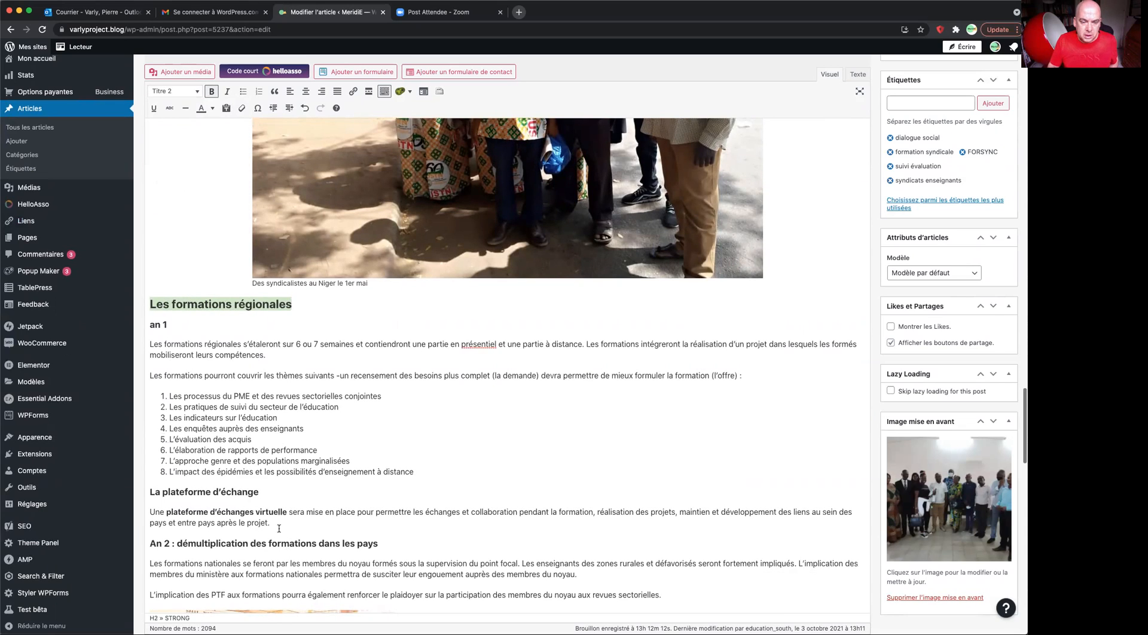
left_click_drag(263, 492, 148, 485)
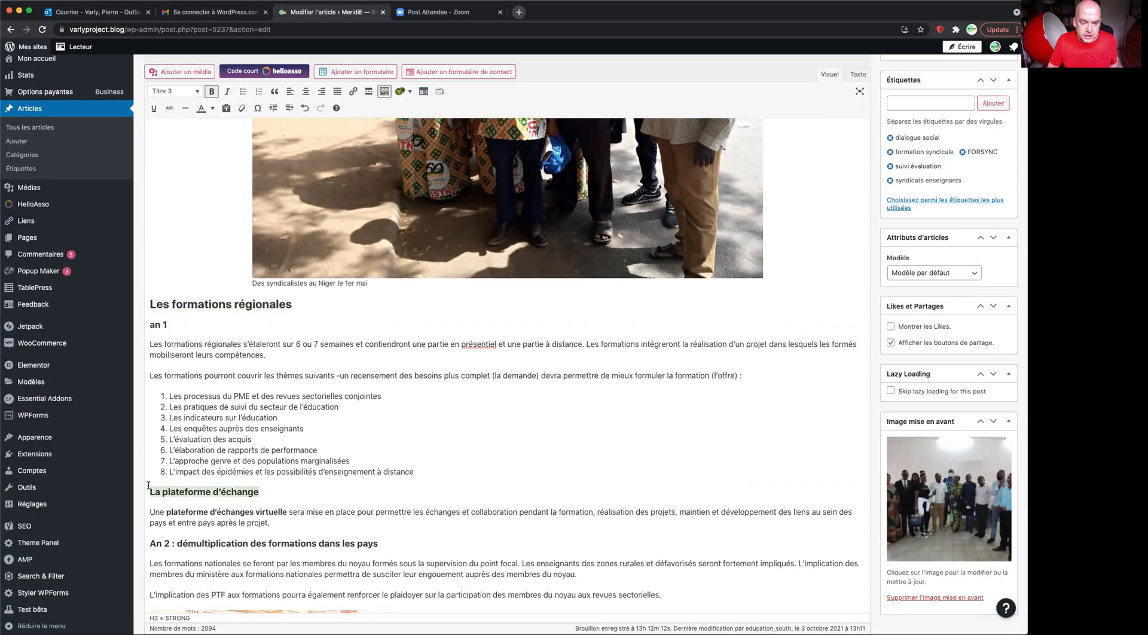
left_click(195, 92)
left_click(174, 146)
Change the "an 1" subheading under "Les formations régionales" to the Paragraphe format.
left_click_drag(168, 324, 146, 323)
left_click(195, 93)
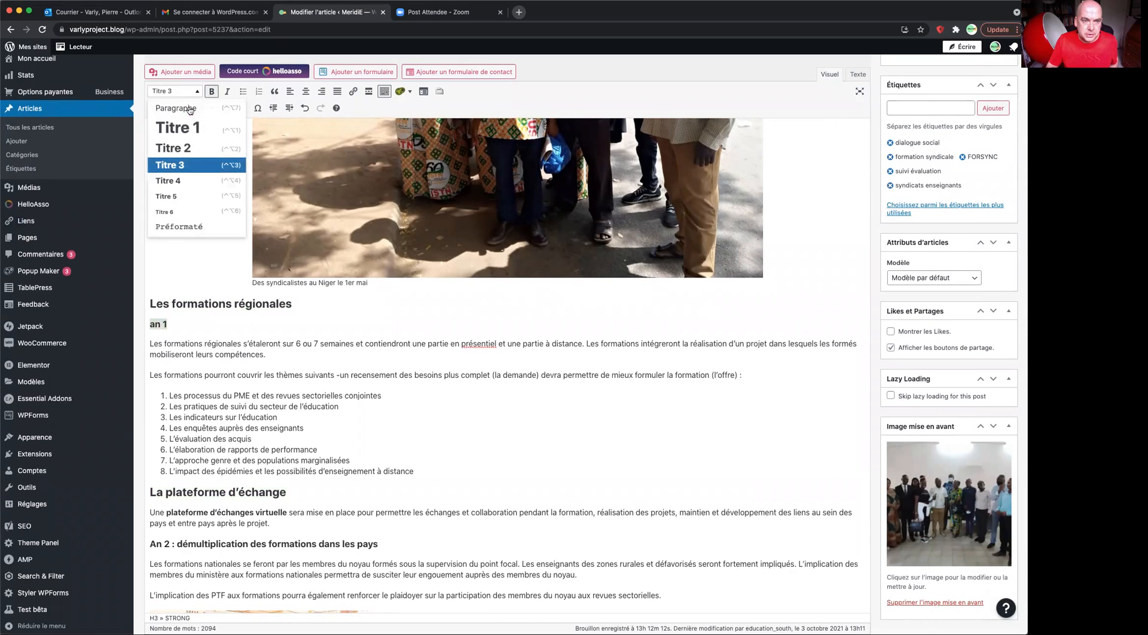
left_click(179, 108)
left_click(368, 546)
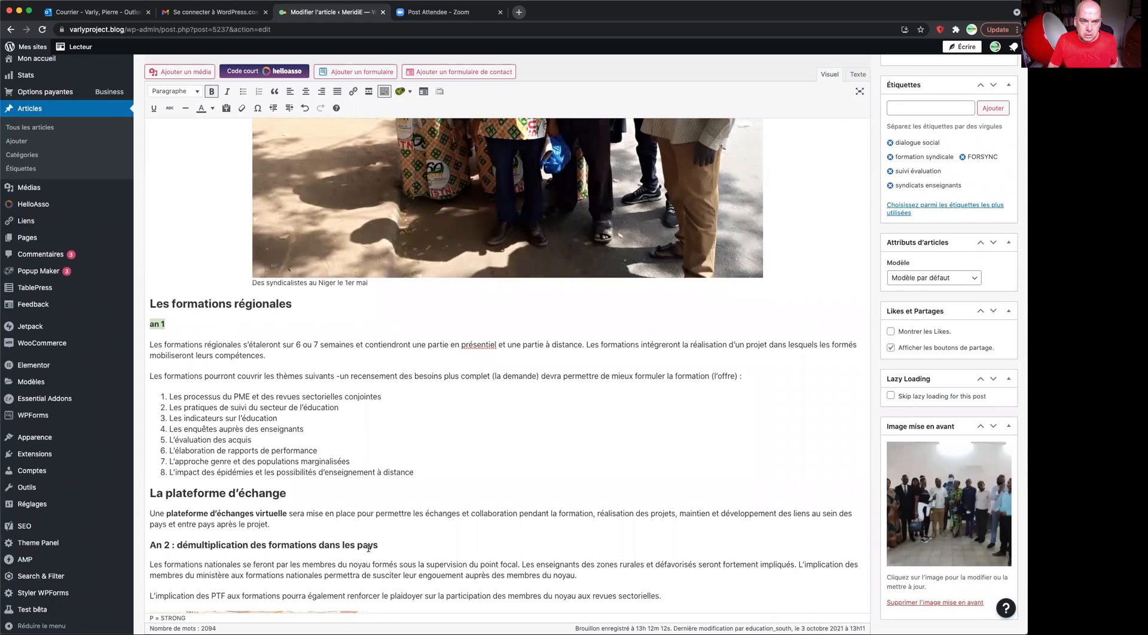
Change the "L'équipe" heading near the end of the article to the Titre 2 heading level.
scroll(419, 568, "down", 10)
scroll(428, 578, "down", 3)
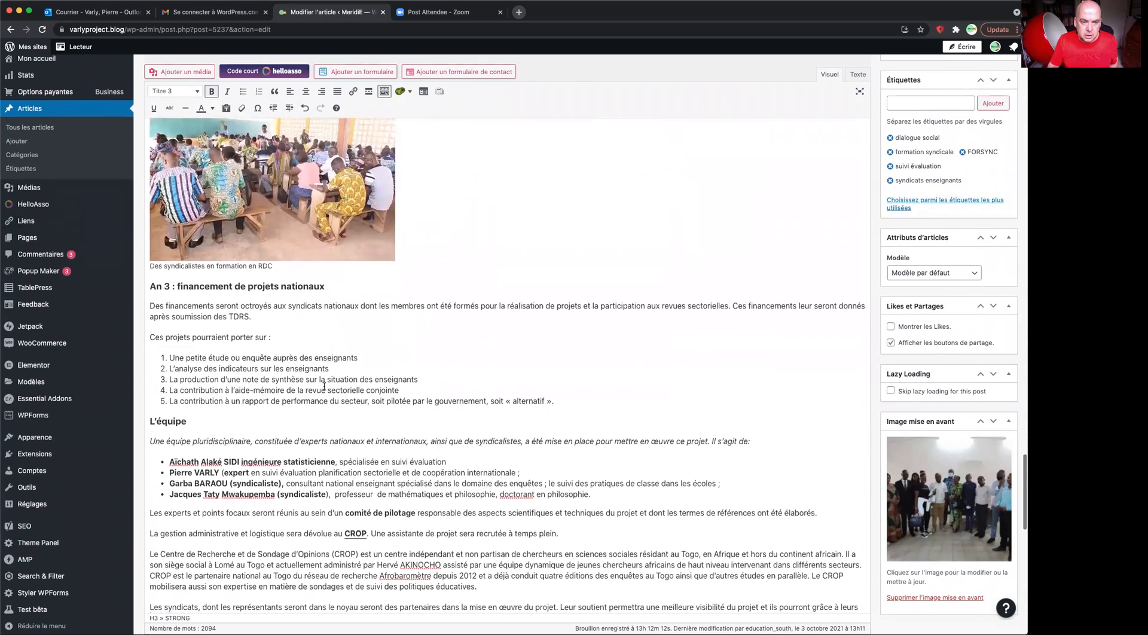
left_click_drag(187, 414, 129, 412)
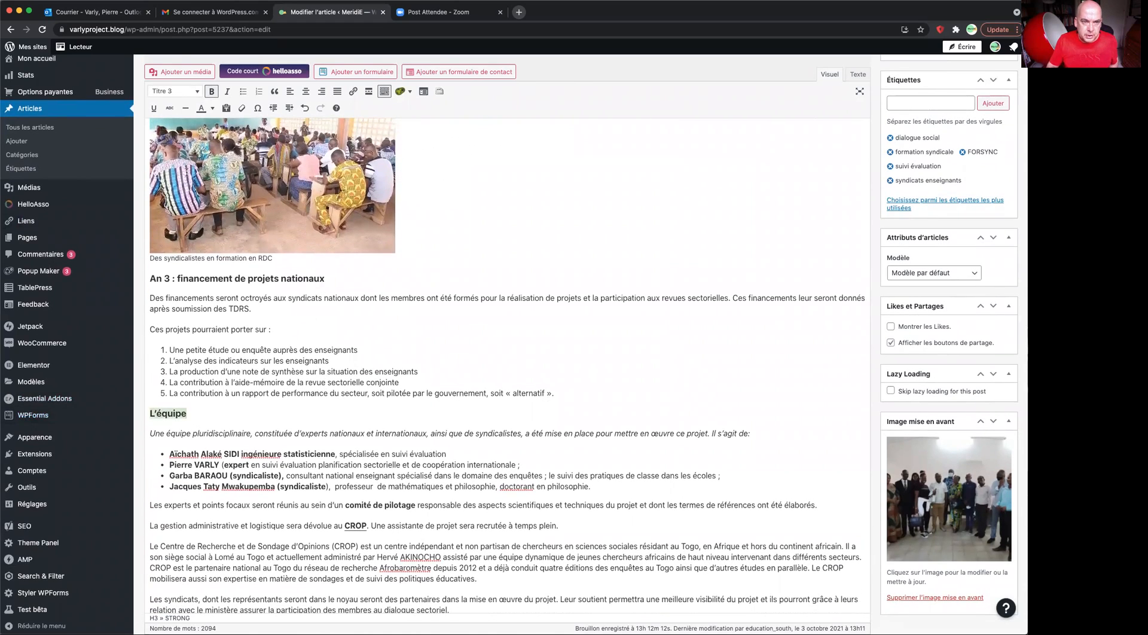
left_click(189, 93)
left_click(176, 145)
Update the published FORSYNC article to save the revised heading structure.
scroll(299, 488, "down", 4)
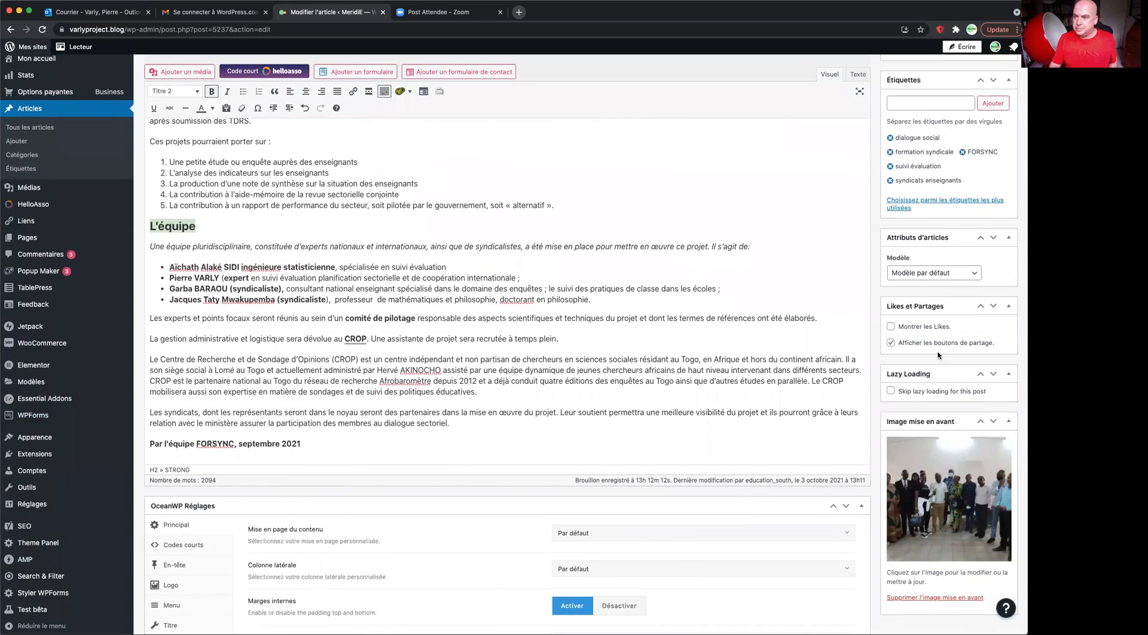
scroll(600, 441, "up", 8)
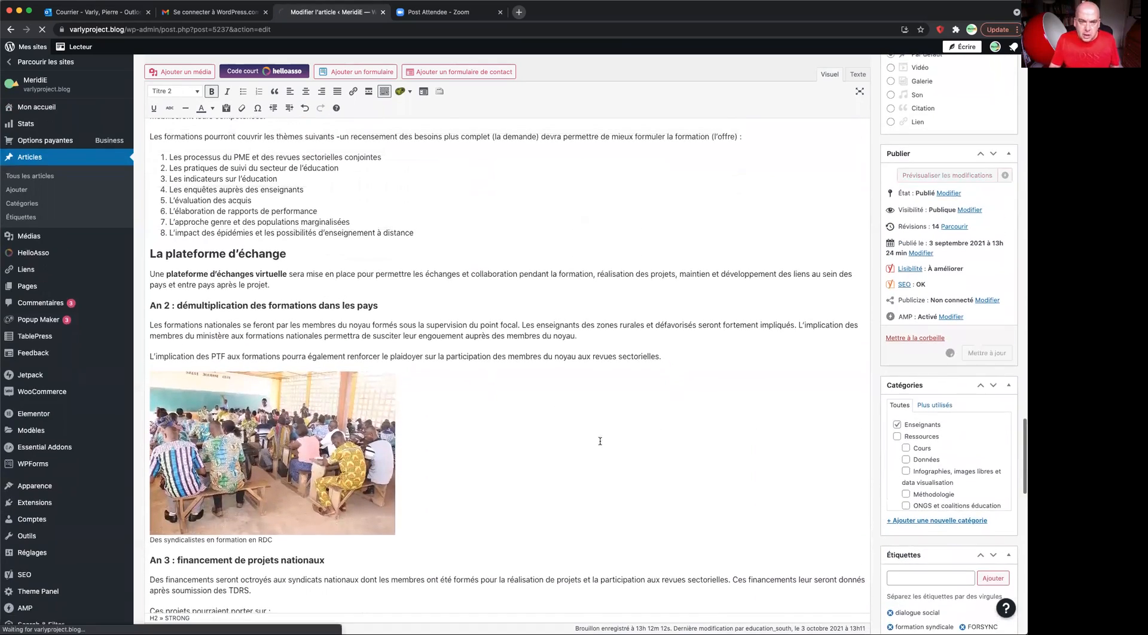
scroll(538, 460, "up", 20)
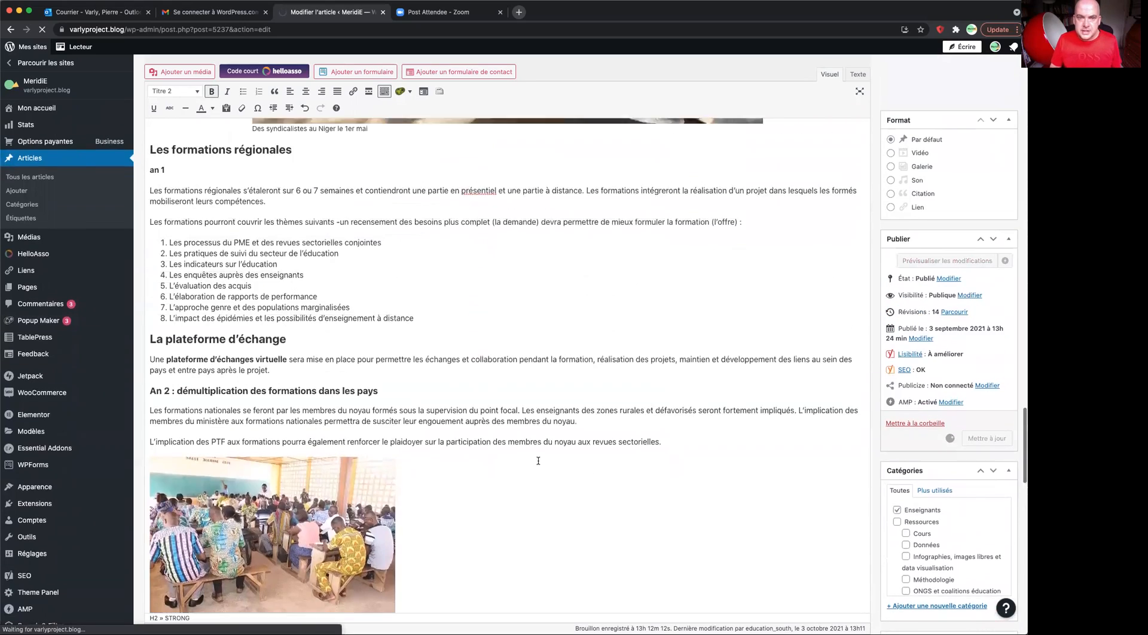
scroll(538, 461, "up", 2)
Check the Yoast SEO readability analysis of the updated article for remaining problems, including the heading hierarchy.
scroll(538, 461, "down", 4)
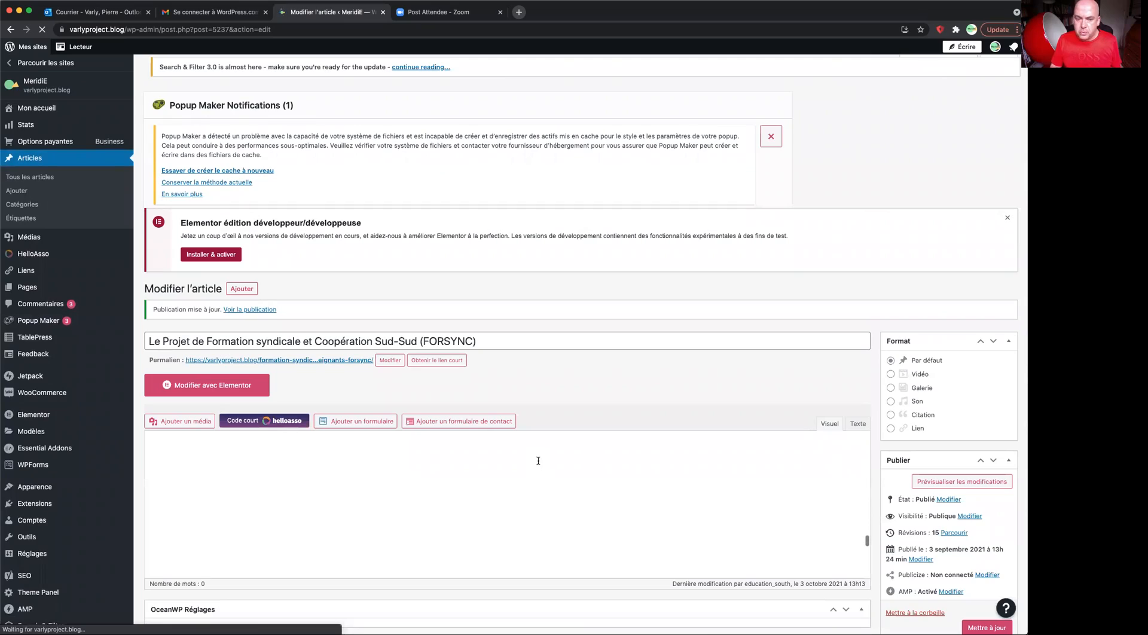
scroll(505, 485, "down", 20)
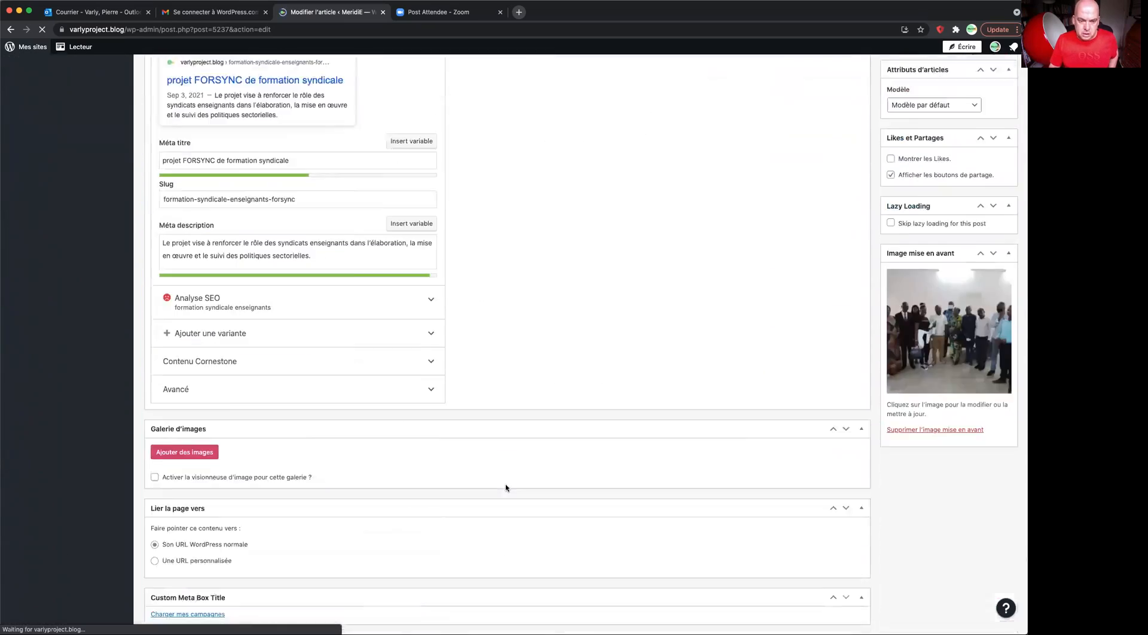
scroll(506, 486, "down", 20)
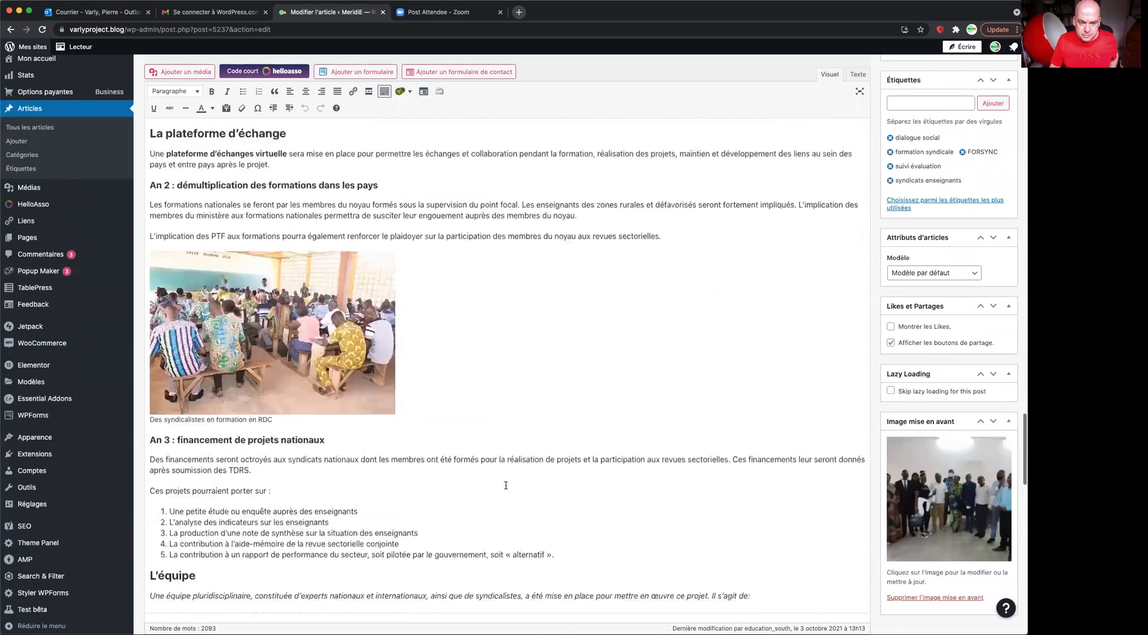
scroll(506, 485, "down", 15)
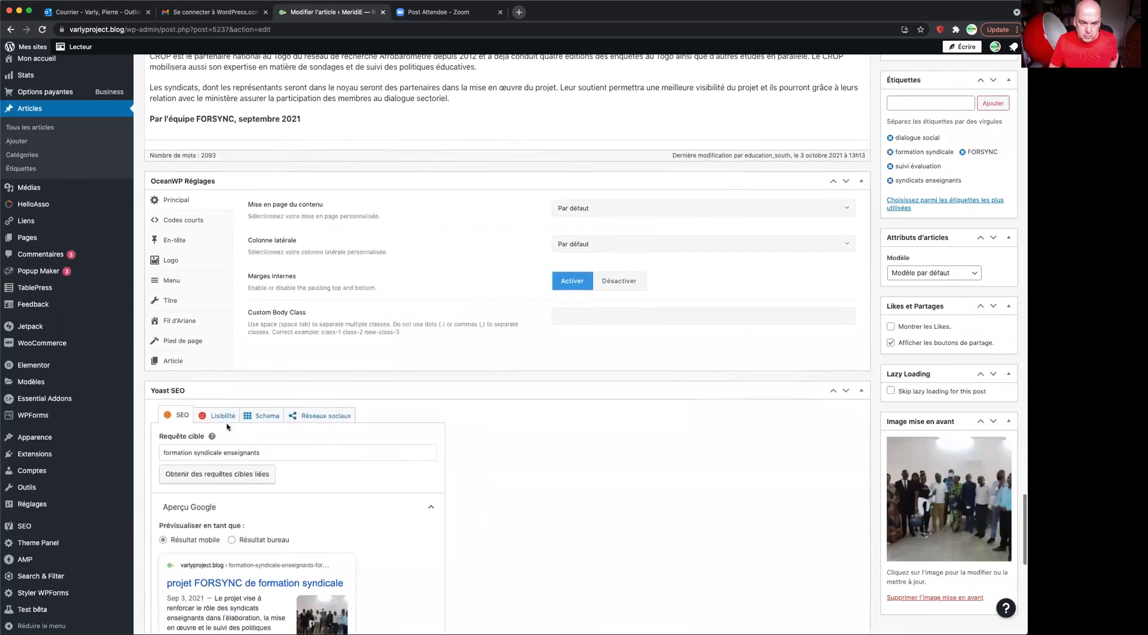
left_click(222, 416)
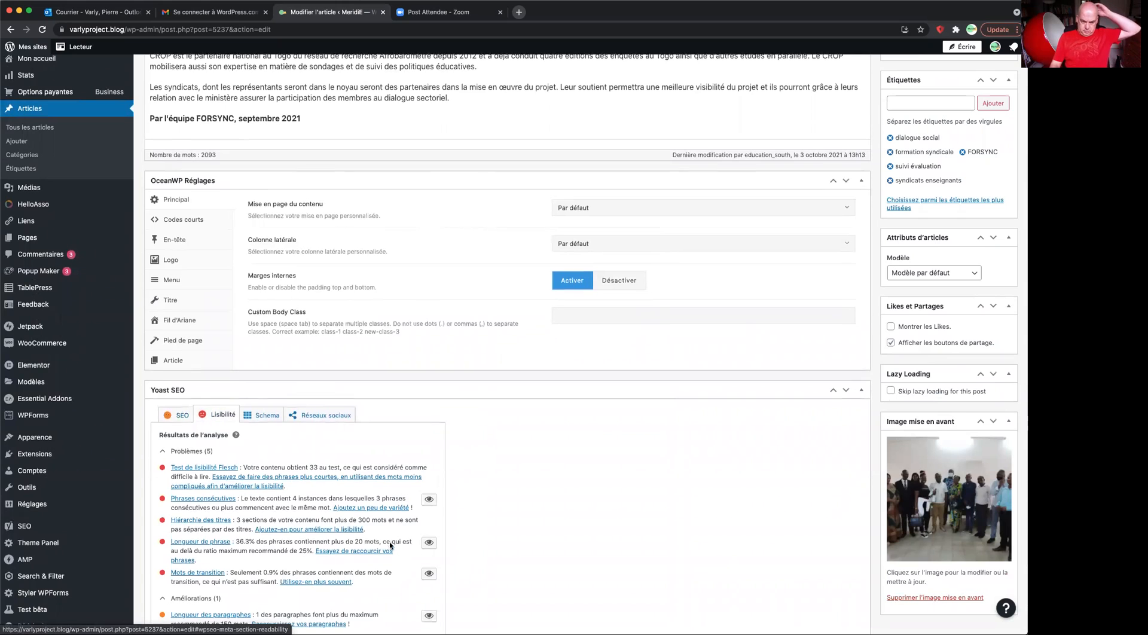
scroll(391, 545, "down", 3)
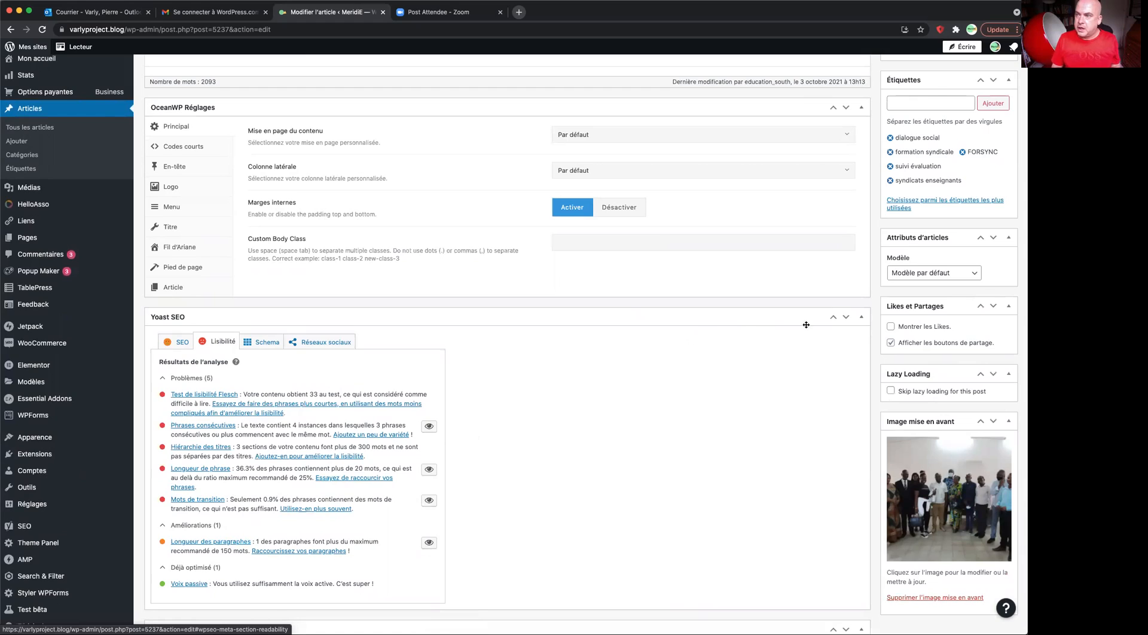
Update the published article once more after the readability check.
scroll(943, 325, "up", 7)
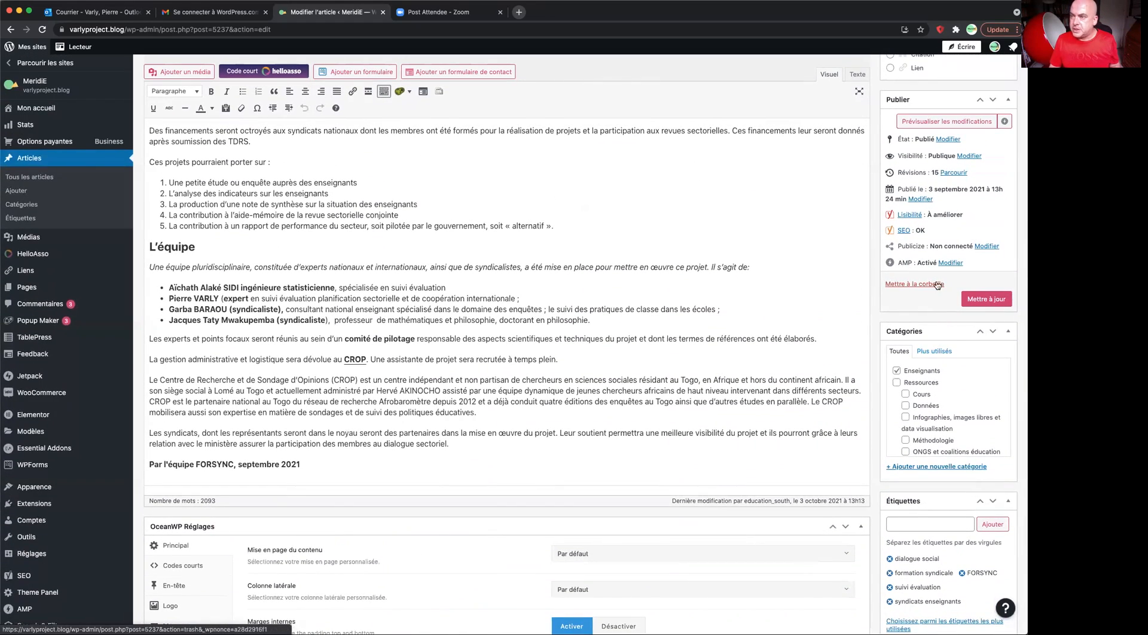
left_click(977, 297)
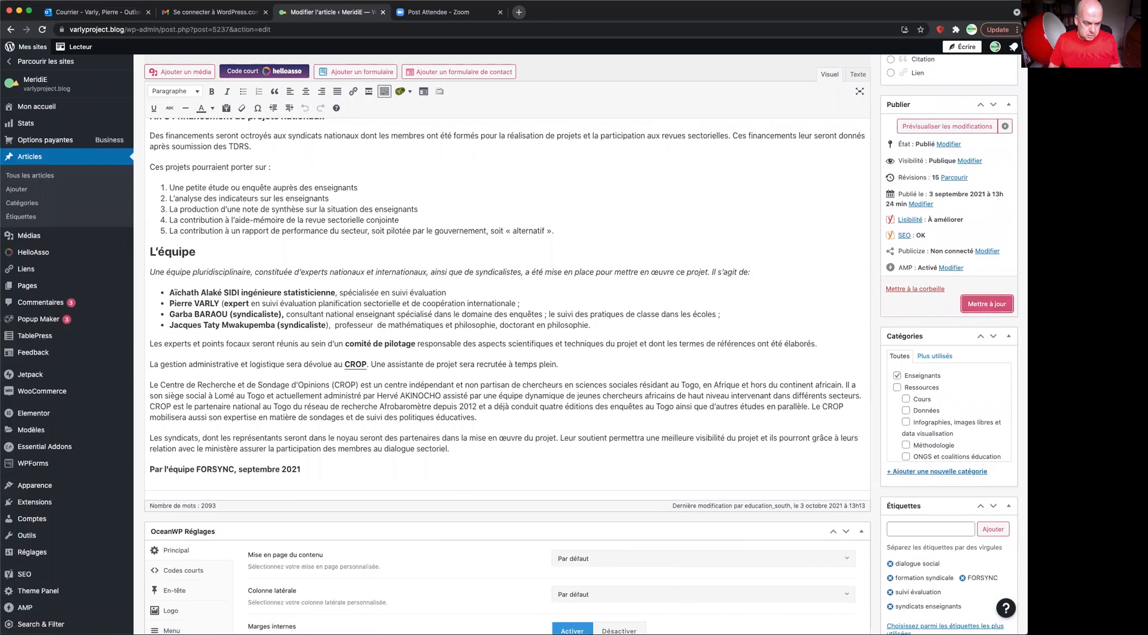